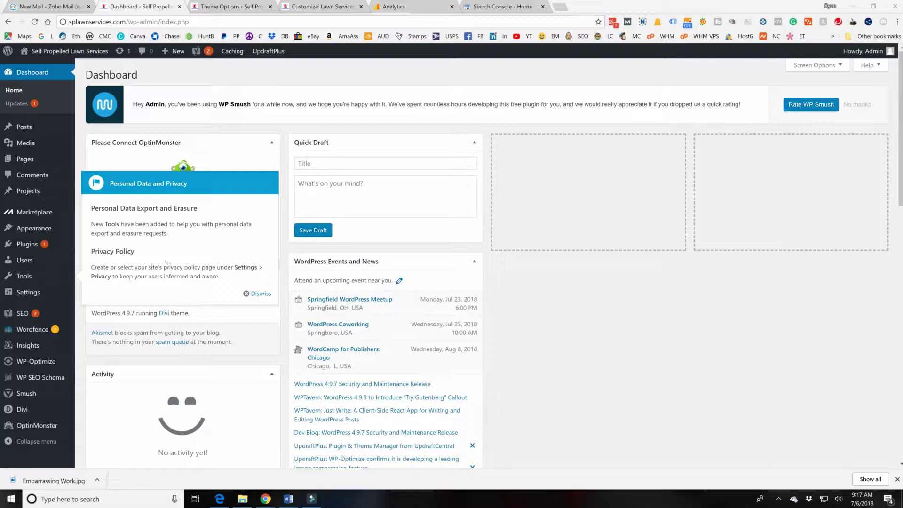
Dismiss the Personal Data and Privacy notice and add a new page titled "Privacy Policy"
click(256, 294)
click(25, 161)
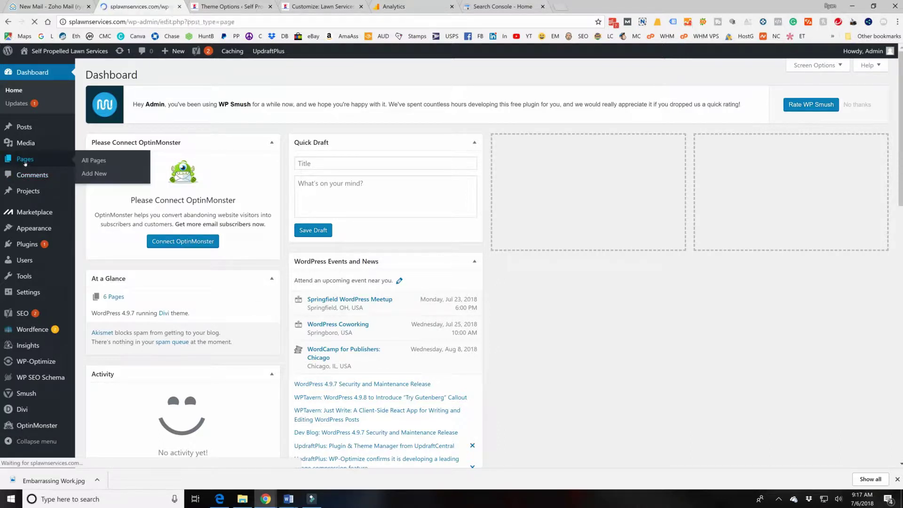
scroll(177, 270, down, 2)
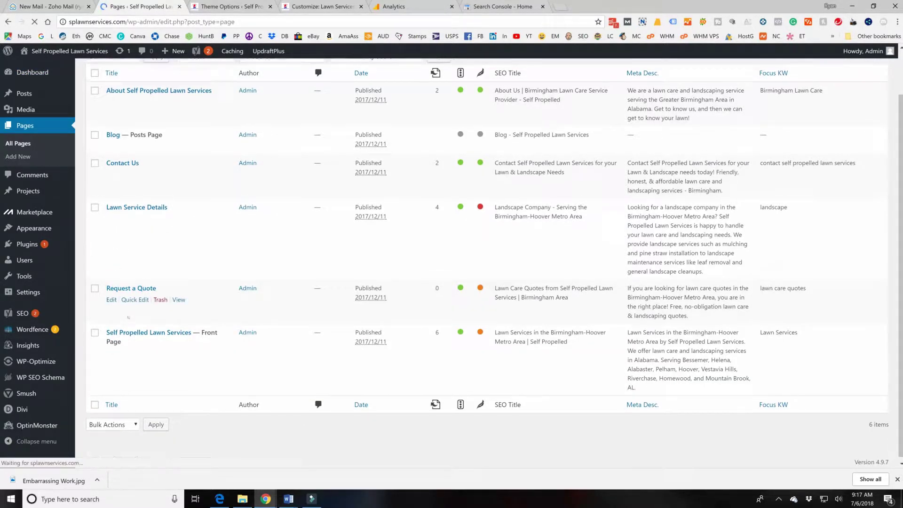
scroll(127, 283, up, 2)
click(132, 77)
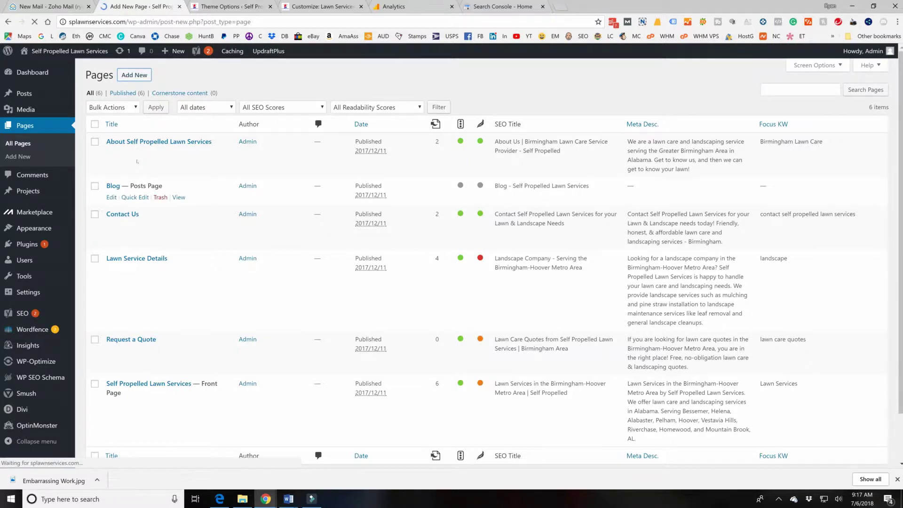
text(P)
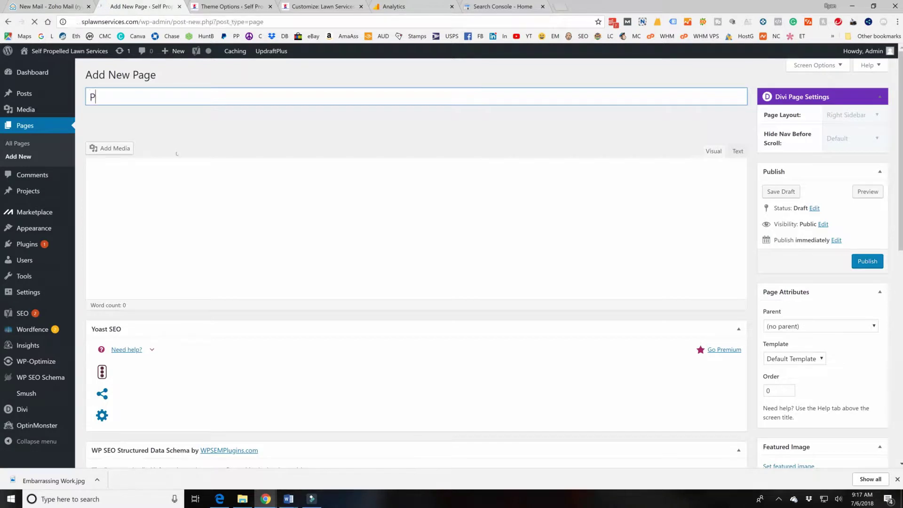
text(rivac)
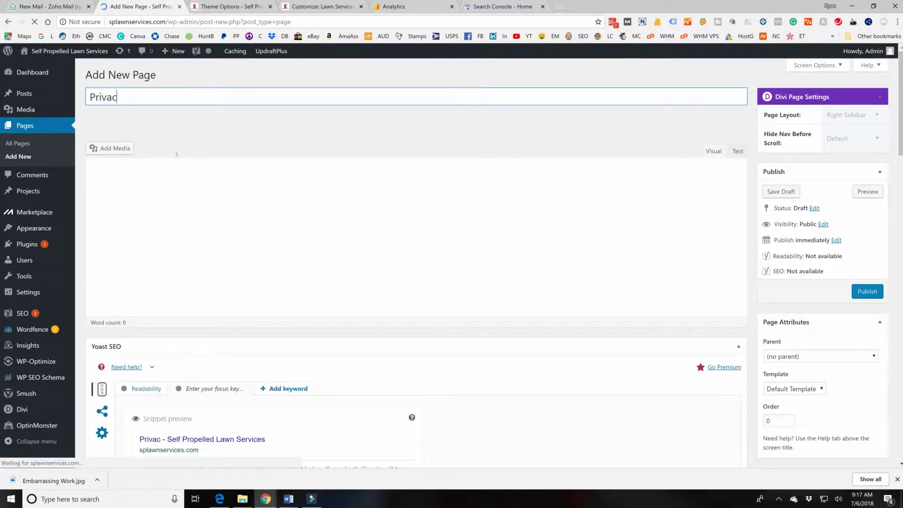
text(y Policy)
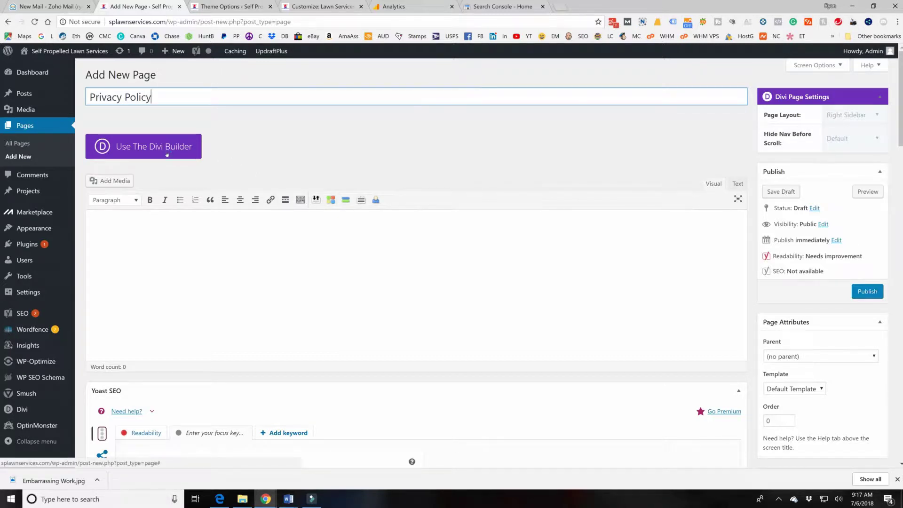
Switch the page to the Divi Builder and insert a row with a single full-width column
click(172, 154)
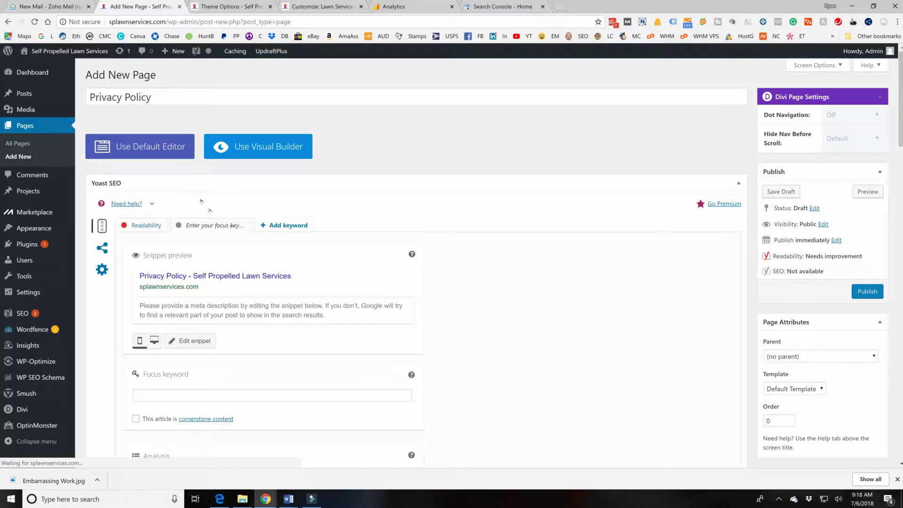
scroll(266, 228, down, 6)
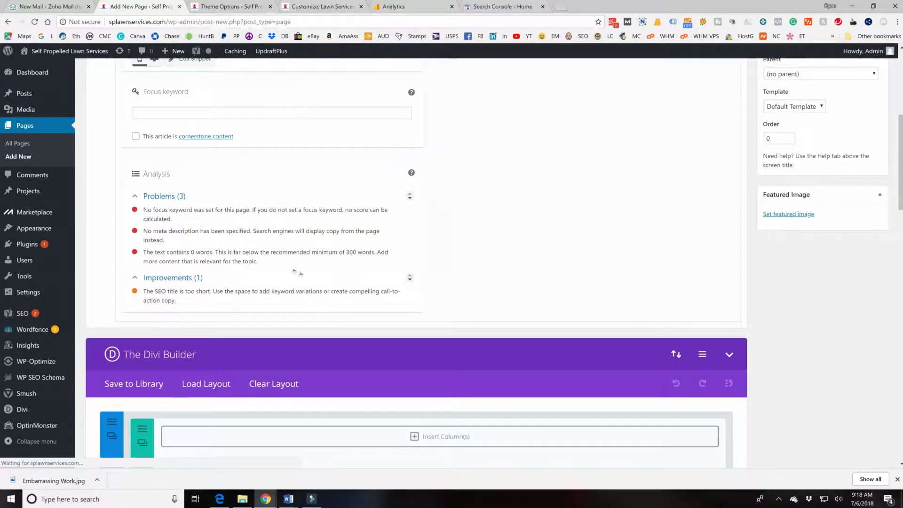
scroll(414, 431, down, 1)
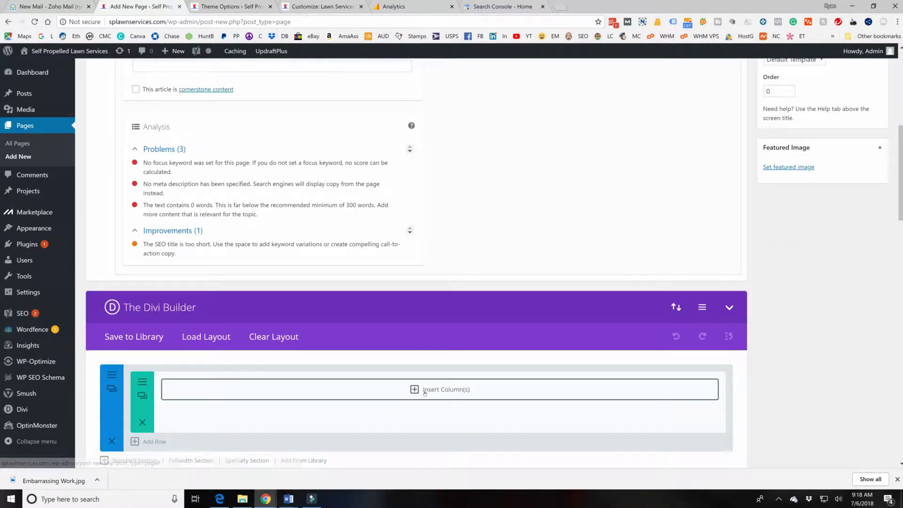
click(427, 390)
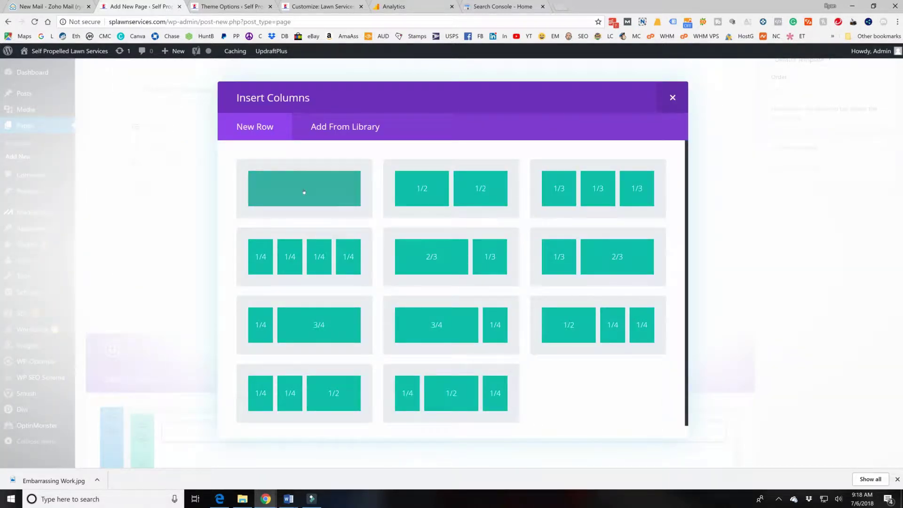
click(304, 192)
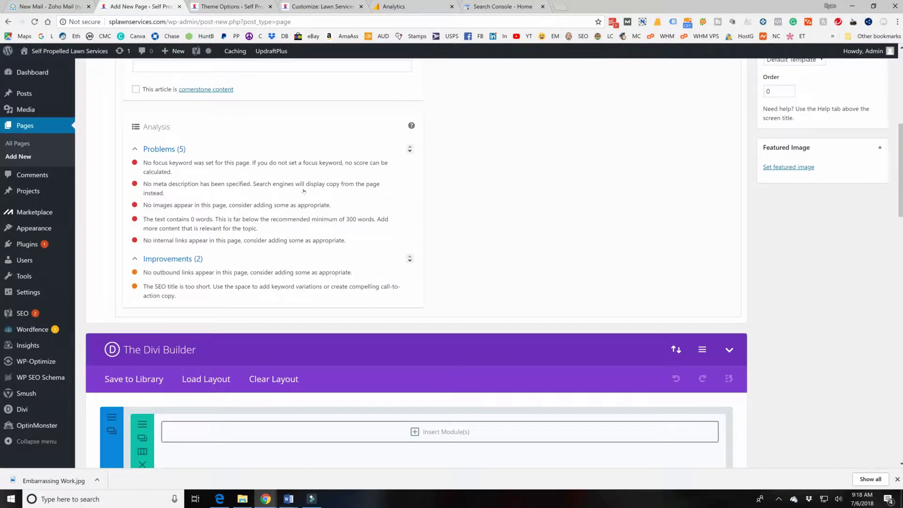
Insert a Text module into the new full-width column
click(434, 431)
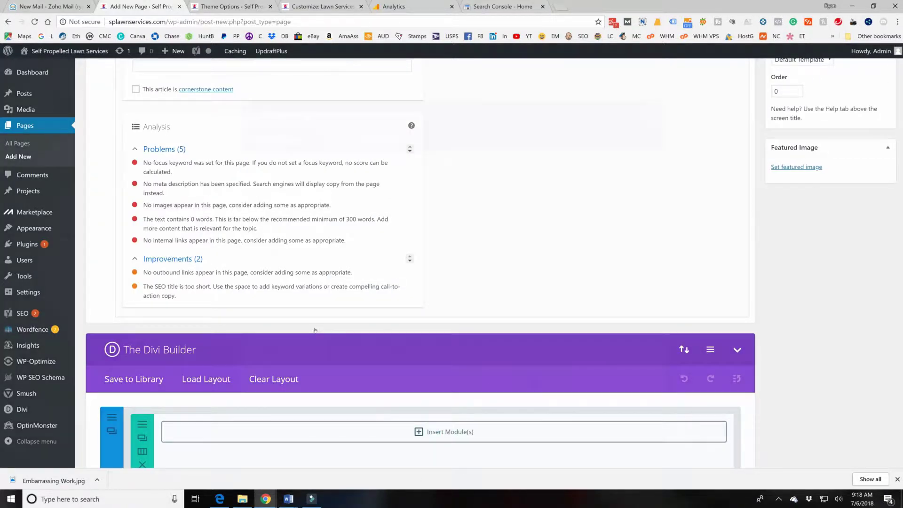
scroll(348, 333, down, 5)
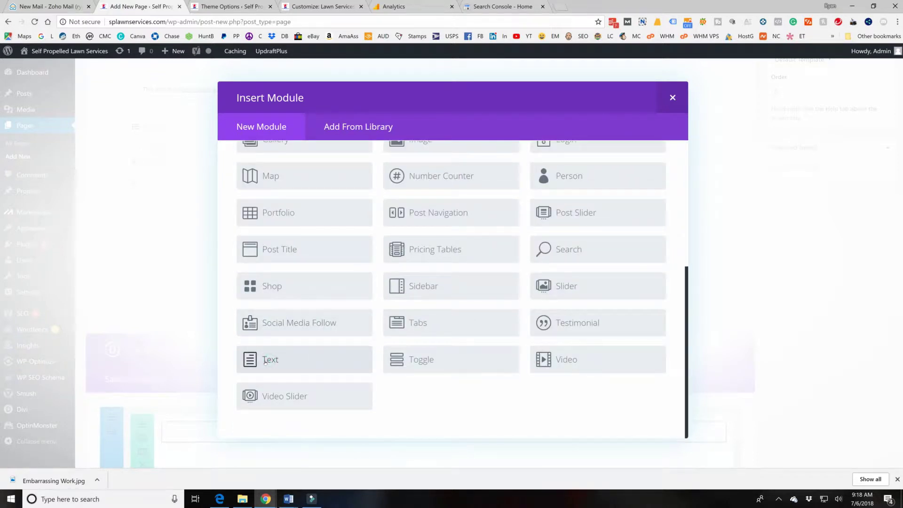
click(266, 361)
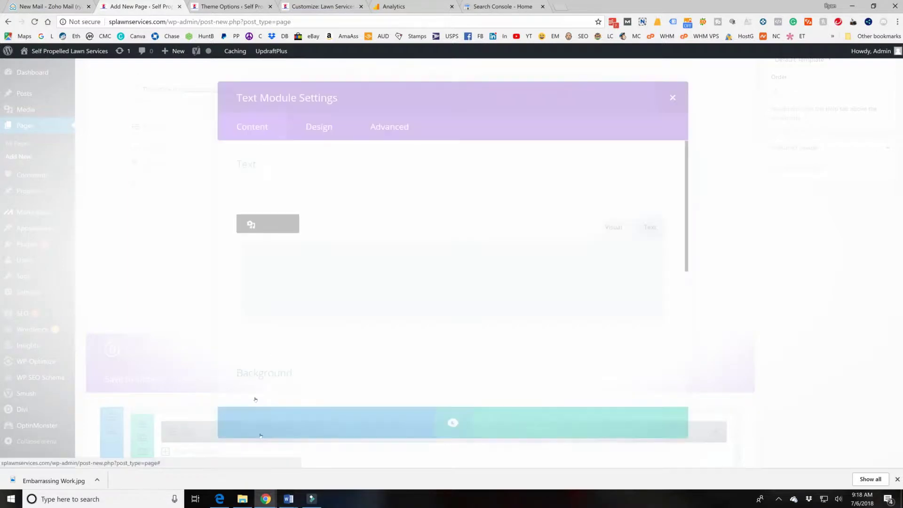
Switch to the Word document "PRIVACY POLICY Self Propelled Lawn Services" and copy its entire text, from the last-edited line up to the opening paragraph
mouse_move(289, 499)
click(349, 458)
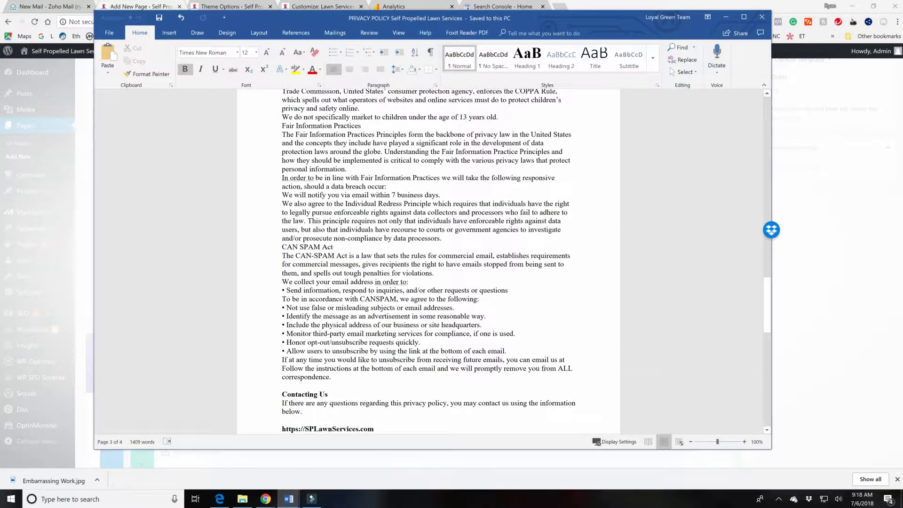
scroll(432, 259, down, 2)
scroll(428, 259, down, 6)
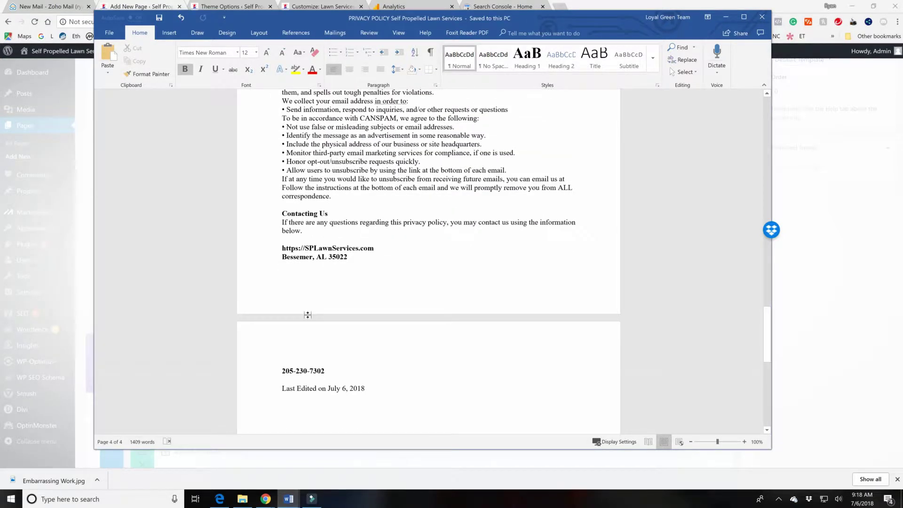
drag(281, 248, 284, 379)
drag(376, 388, 276, 164)
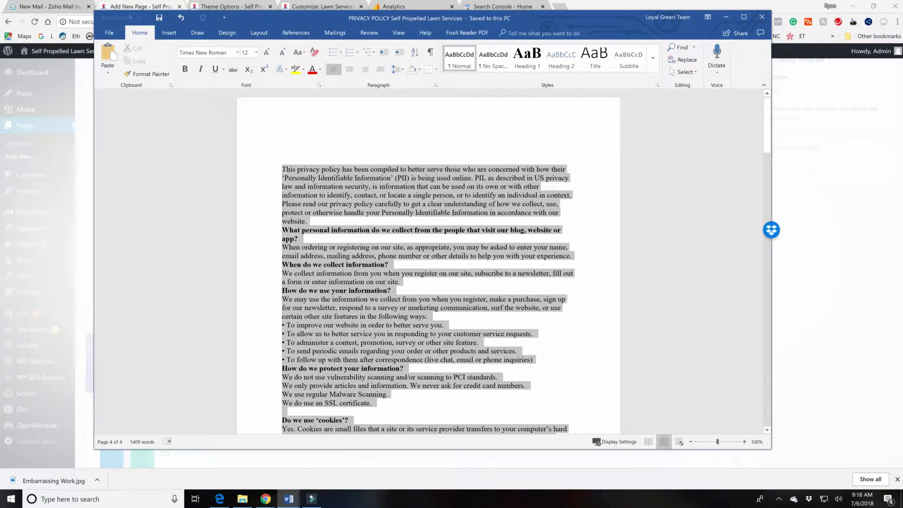
key(ctrl+c)
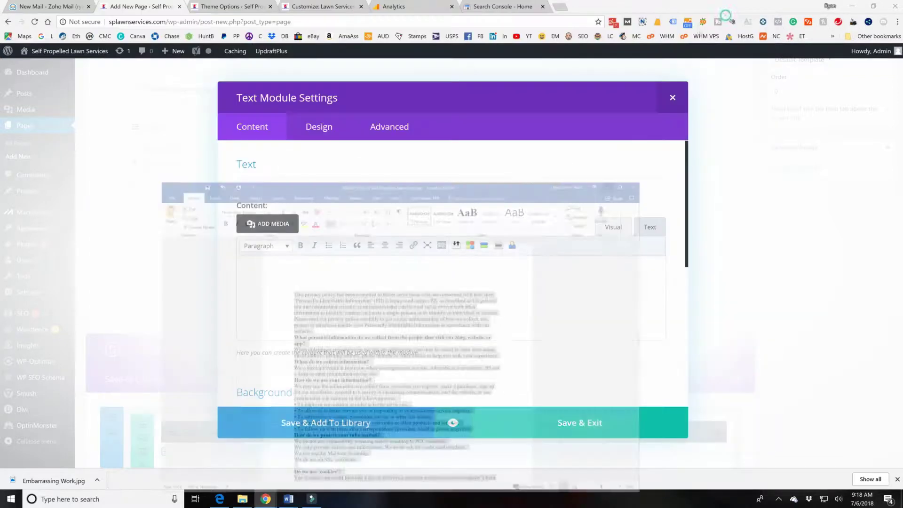
Return to the browser, paste the copied policy into the Text module's content, and save the module
click(726, 17)
click(329, 280)
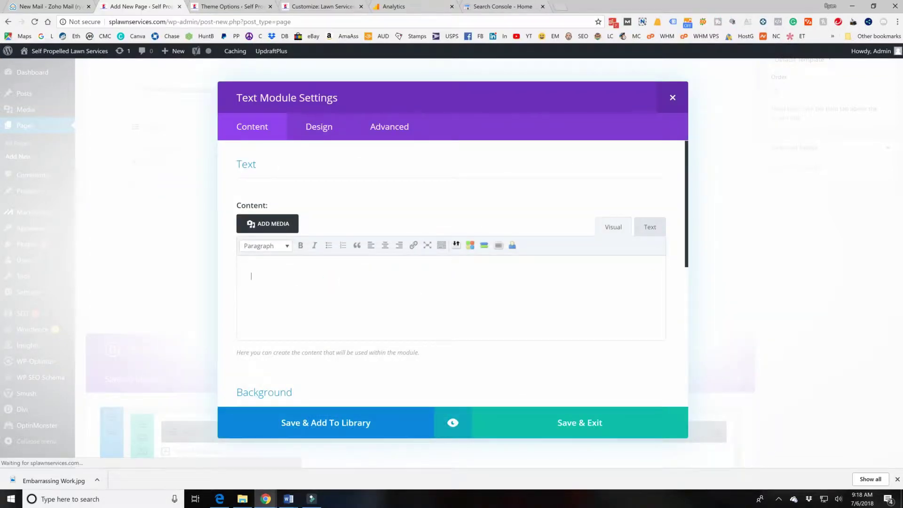
key(ctrl+v)
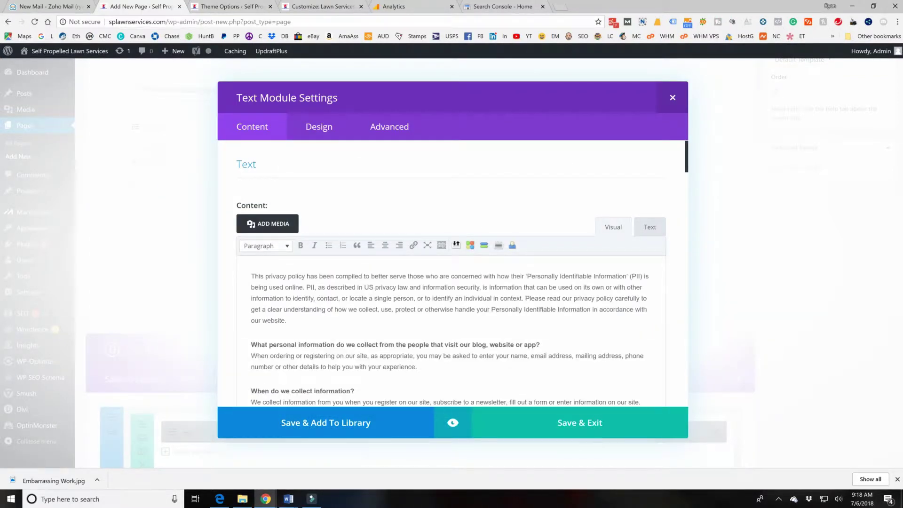
click(569, 416)
Publish the Privacy Policy page
scroll(465, 254, up, 4)
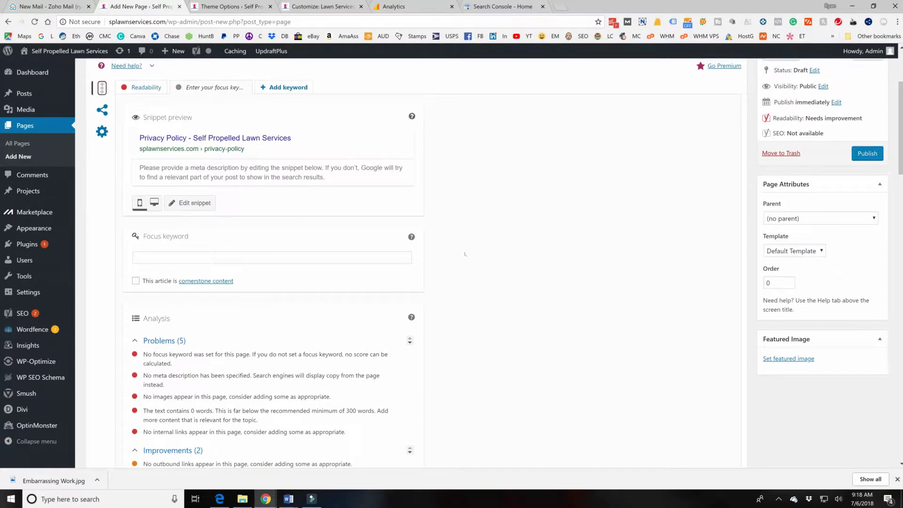
scroll(465, 254, up, 3)
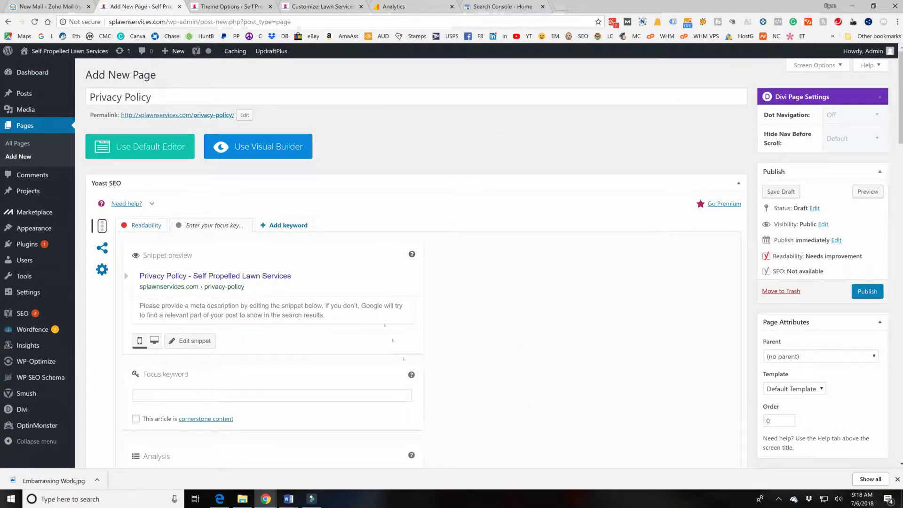
click(859, 295)
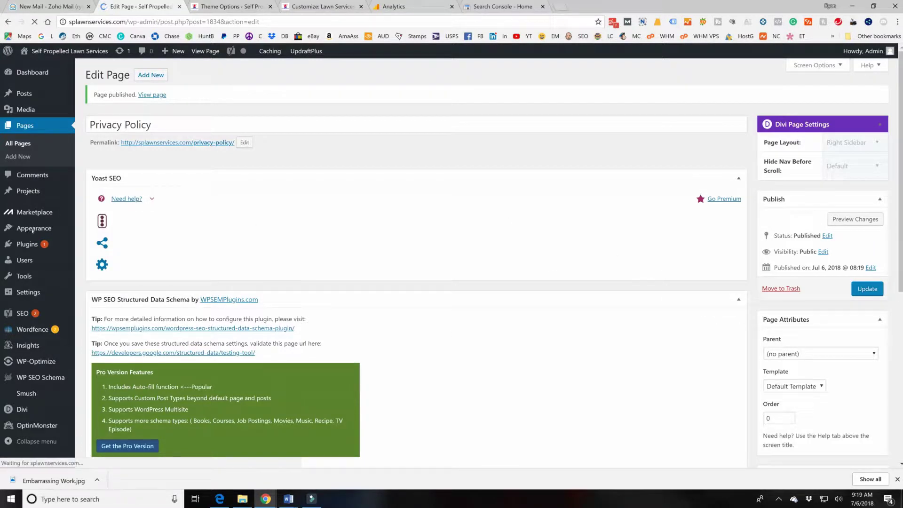
In the theme customizer's footer credits, append a "|" separator and a copy of the OPTIMIZED link after the existing one
click(231, 7)
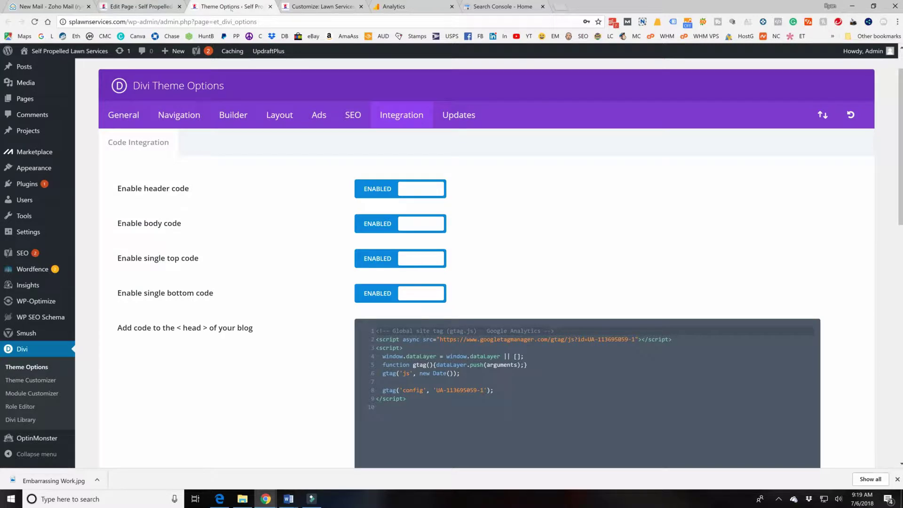
click(301, 8)
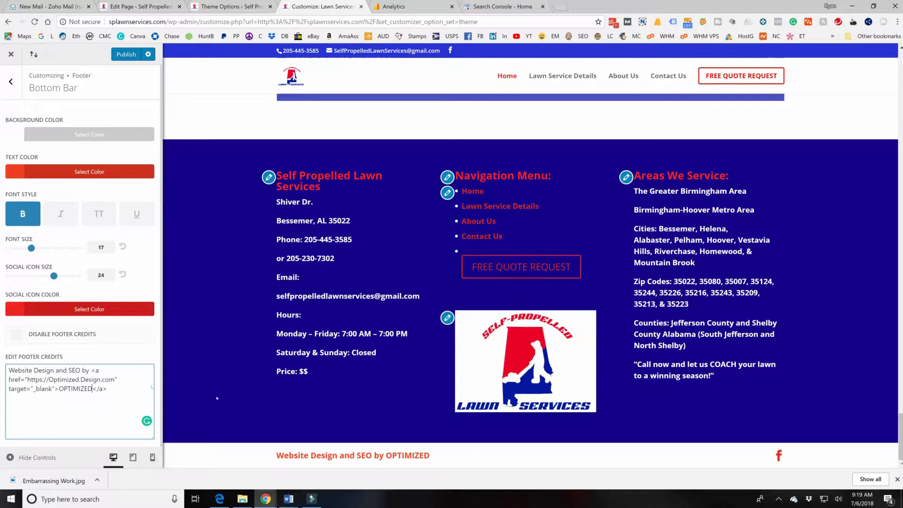
drag(107, 388, 91, 371)
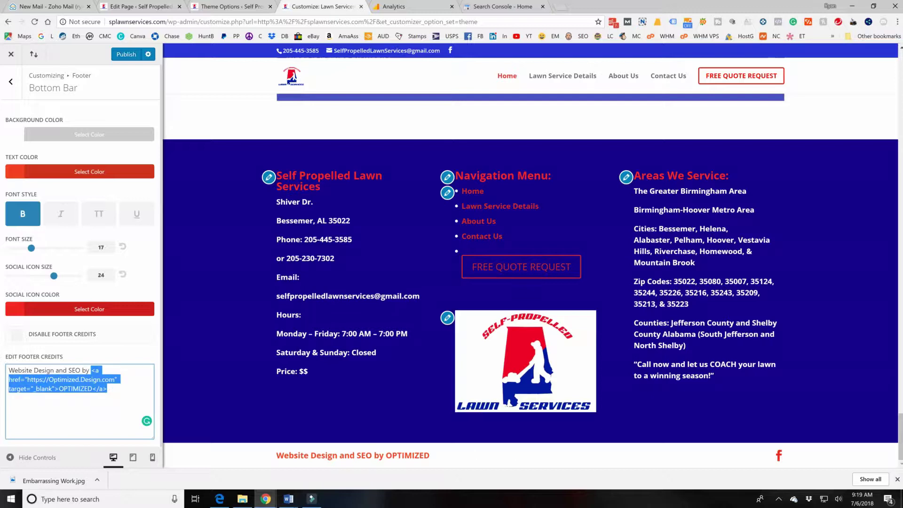
click(125, 390)
text(|)
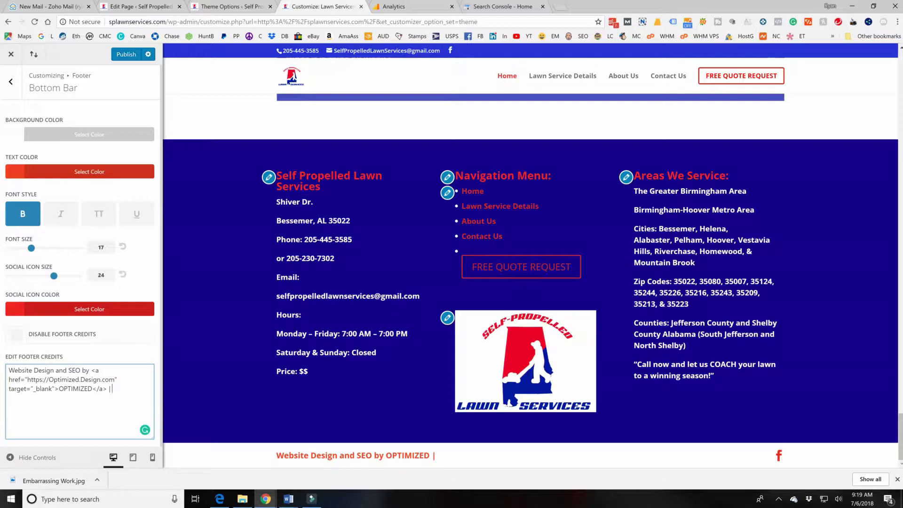
key(ctrl+v)
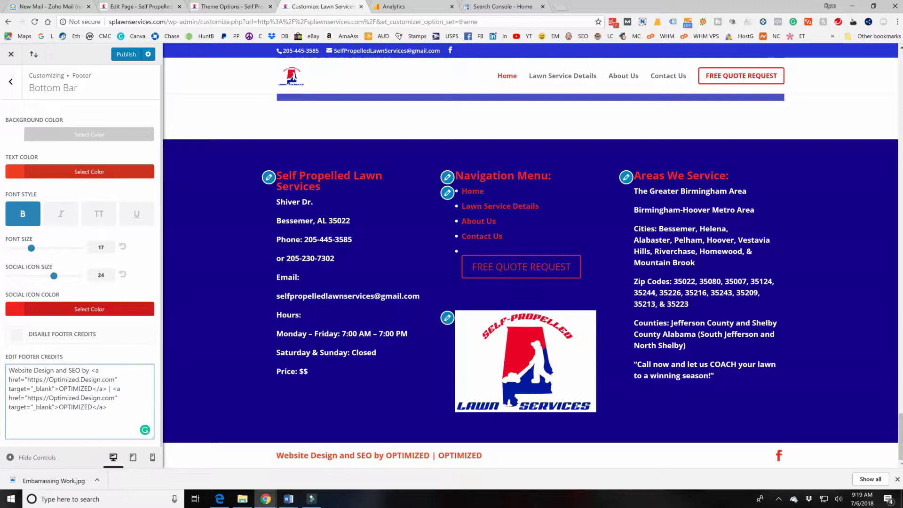
drag(49, 398, 100, 398)
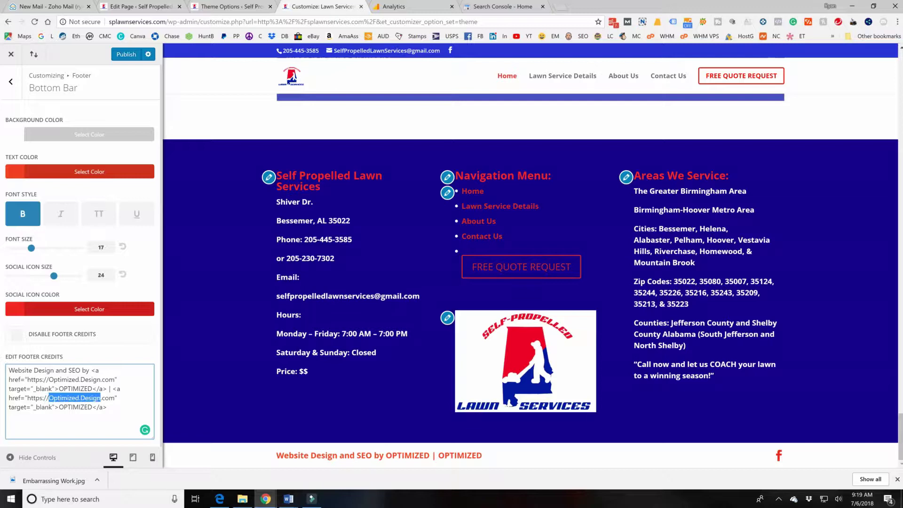
text(s)
text(plawnserv)
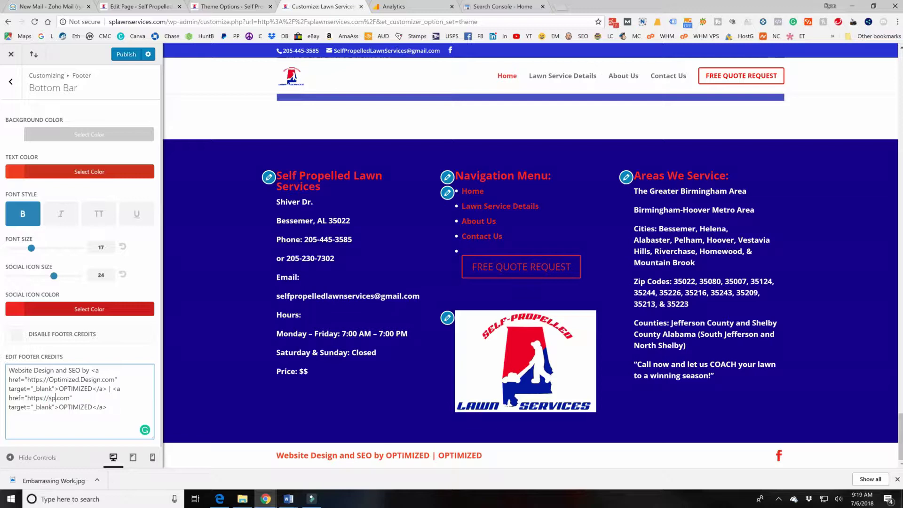
text(ices)
Replace the duplicated footer link's text with "PRIVACY POLICY"
drag(59, 407, 91, 407)
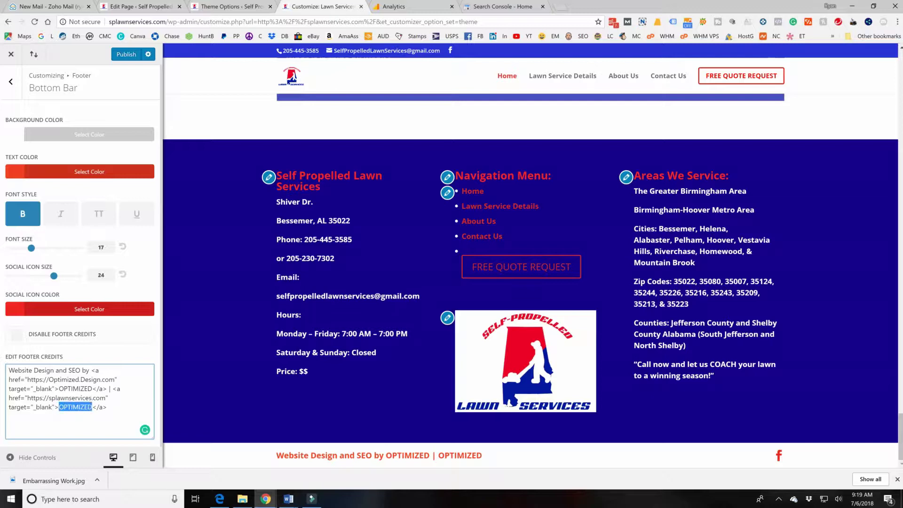
text(PRIVA)
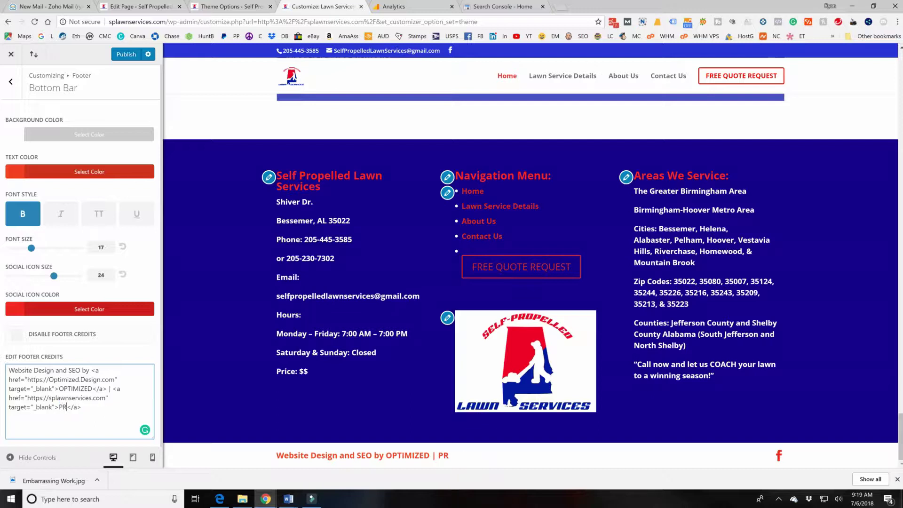
text(CY POLICY)
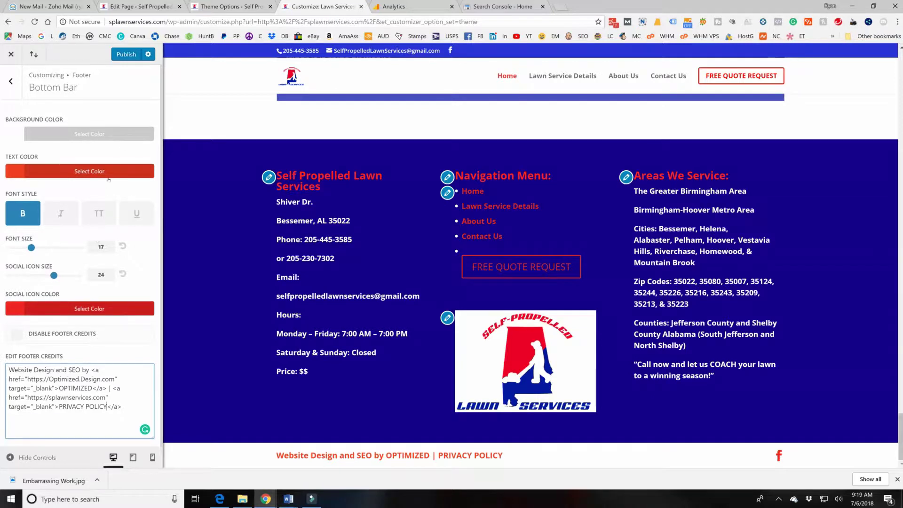
Publish the footer changes and return to the Privacy Policy page's editor
click(120, 57)
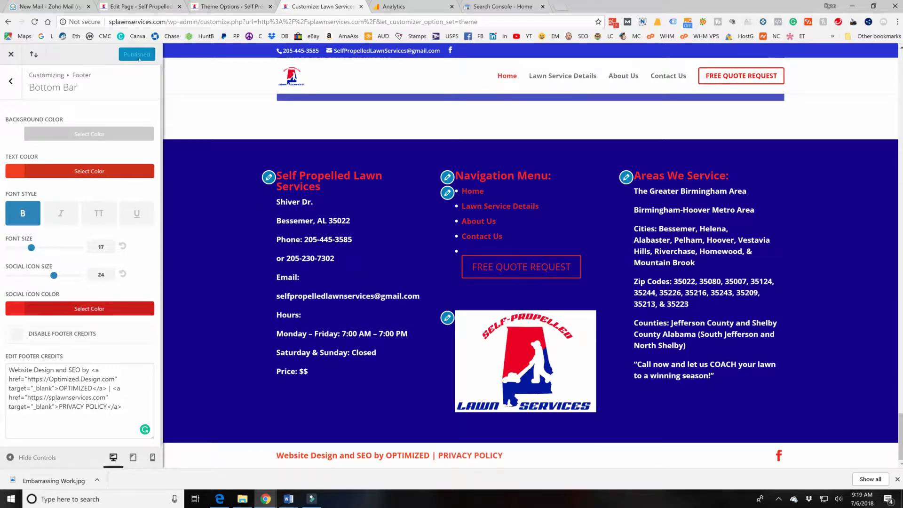
click(227, 6)
click(135, 7)
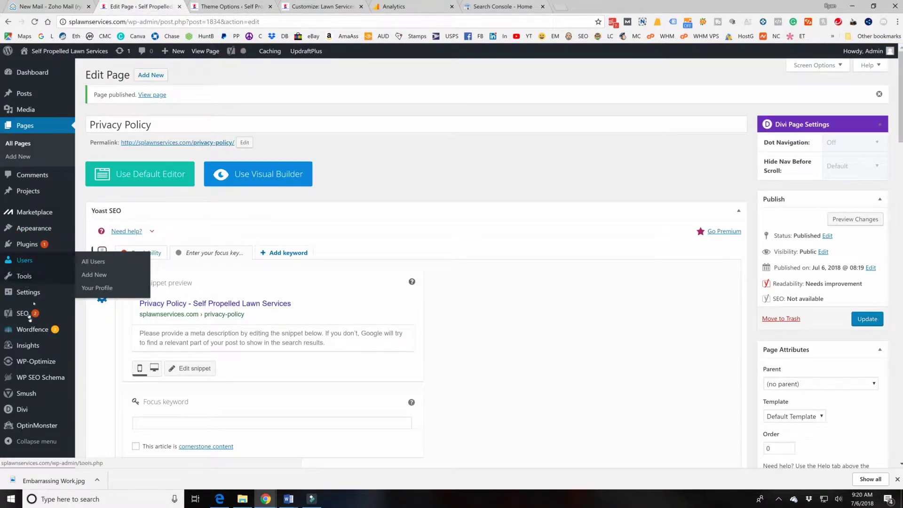
In the site's privacy settings, assign the existing Privacy Policy page as the privacy policy page
mouse_move(29, 320)
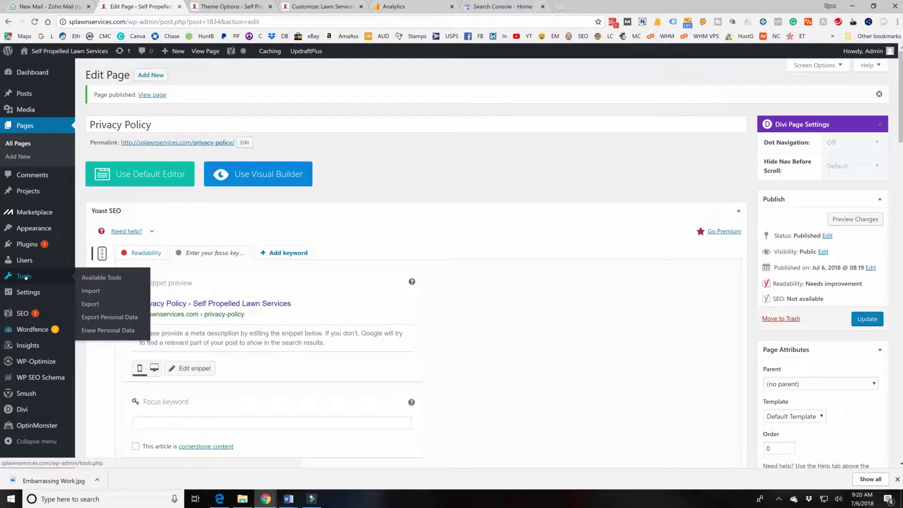
click(28, 296)
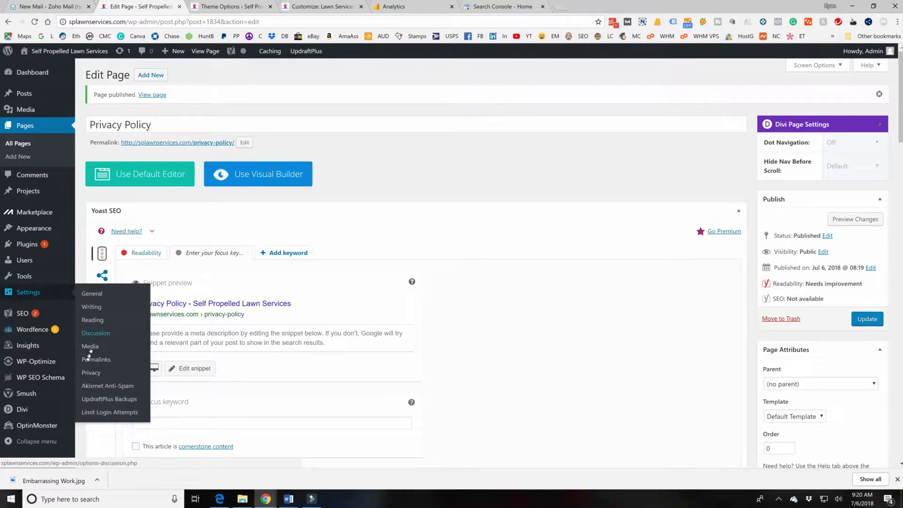
click(90, 374)
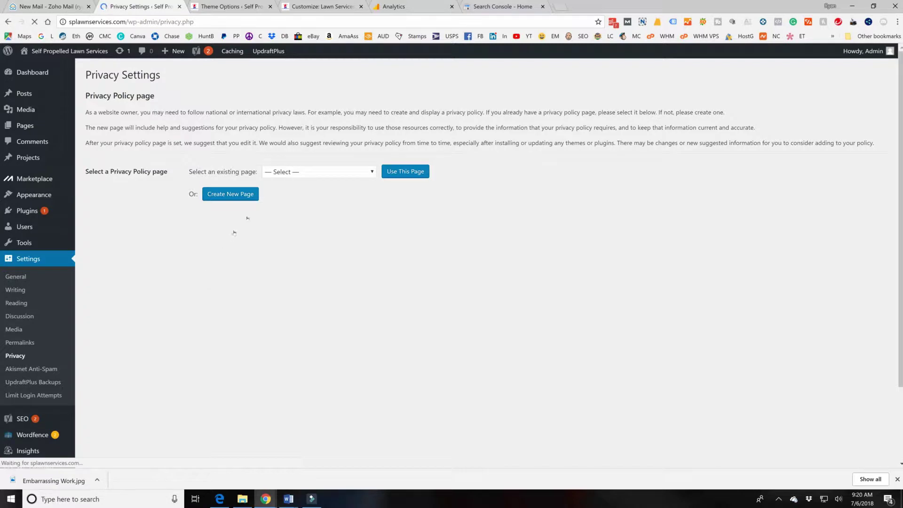
click(324, 175)
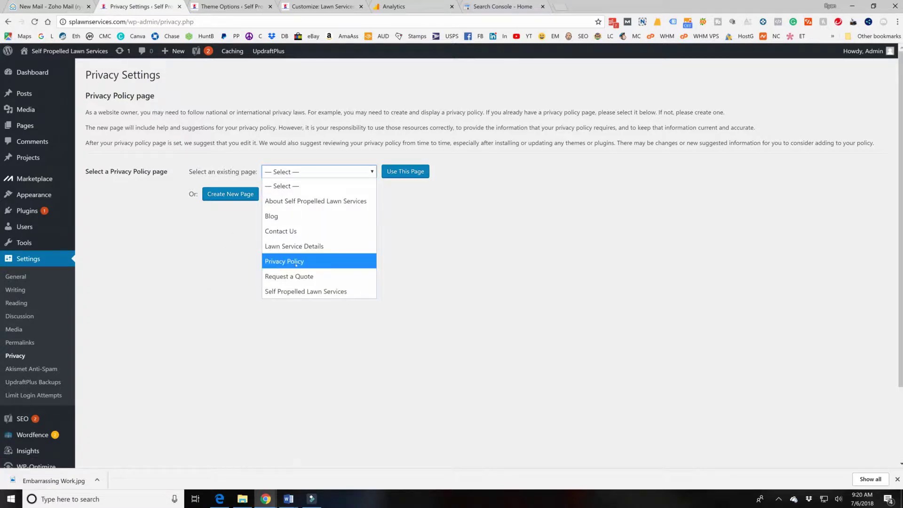
click(295, 264)
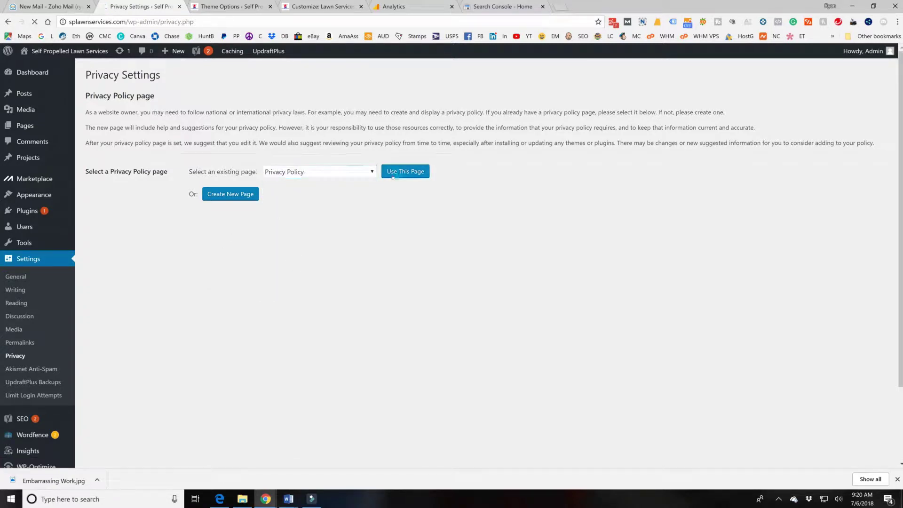
click(392, 177)
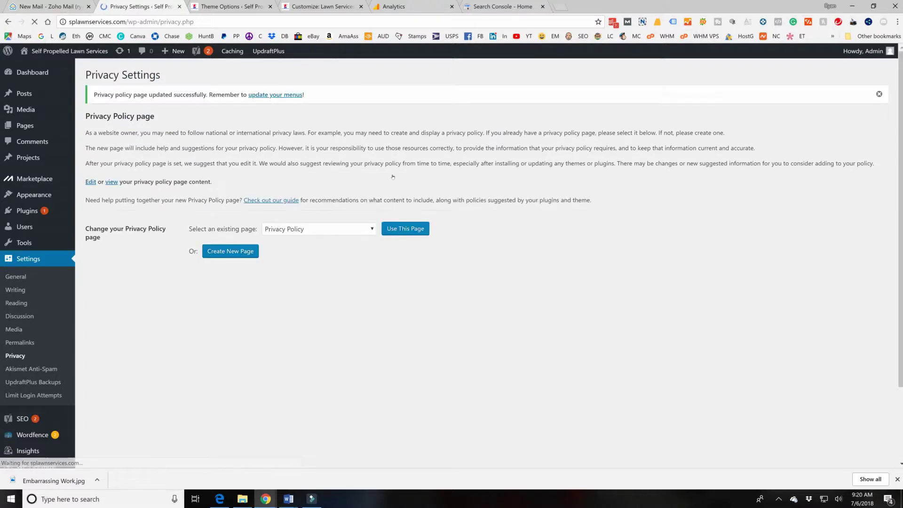
Go from the installed plugins to adding a new one and search the plugin directory for "really simple ssl"
click(19, 212)
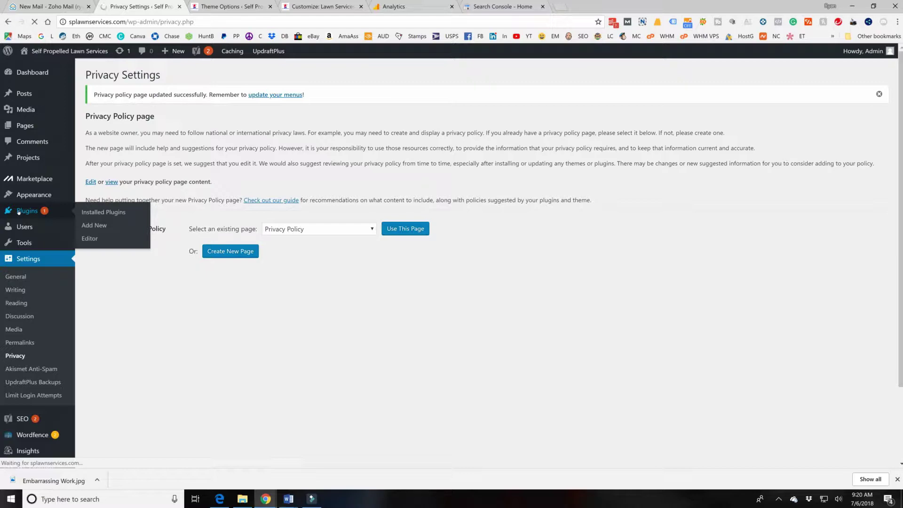
scroll(269, 333, down, 3)
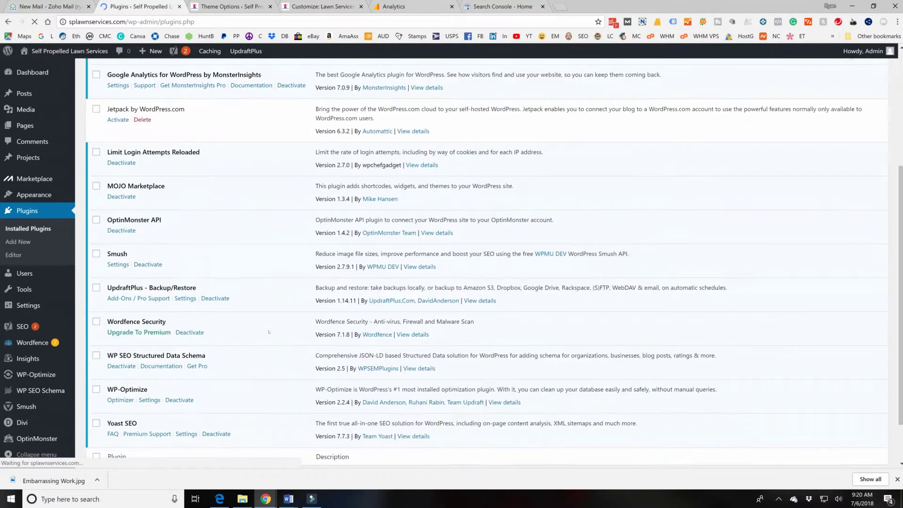
scroll(269, 332, down, 2)
scroll(487, 264, up, 6)
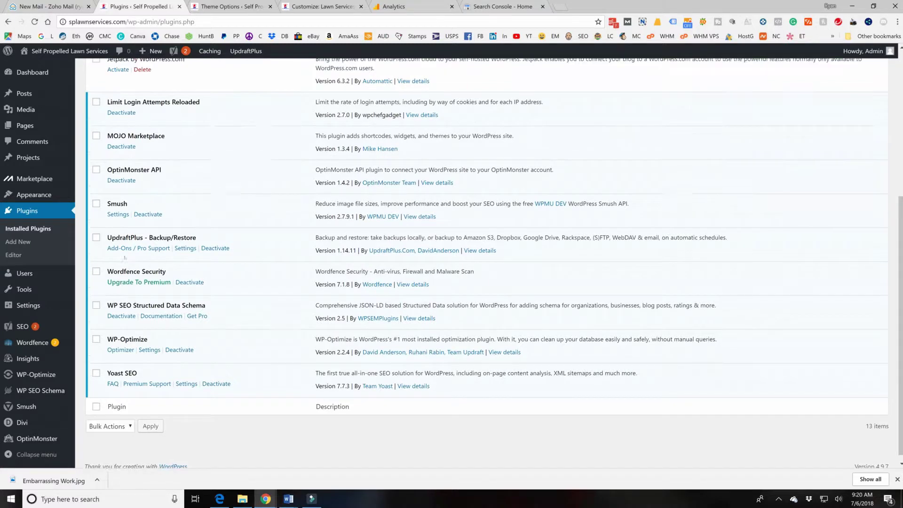
click(143, 75)
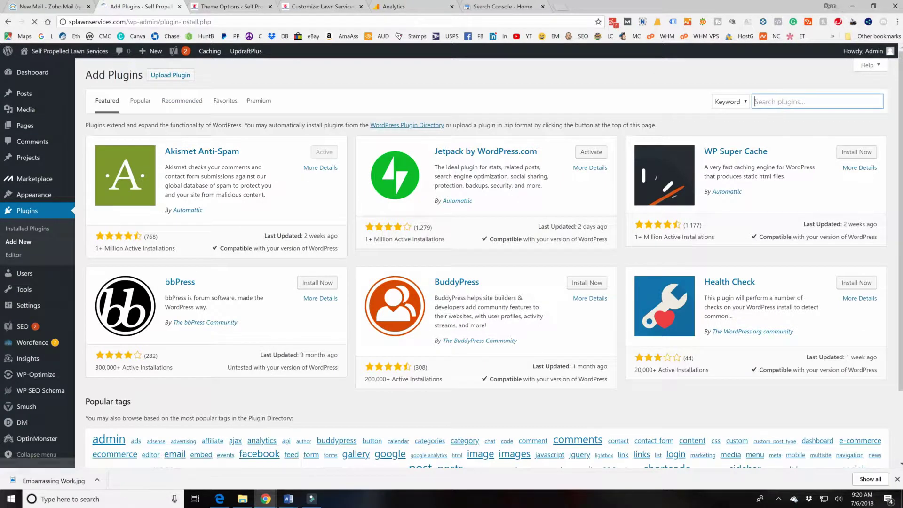
text(really)
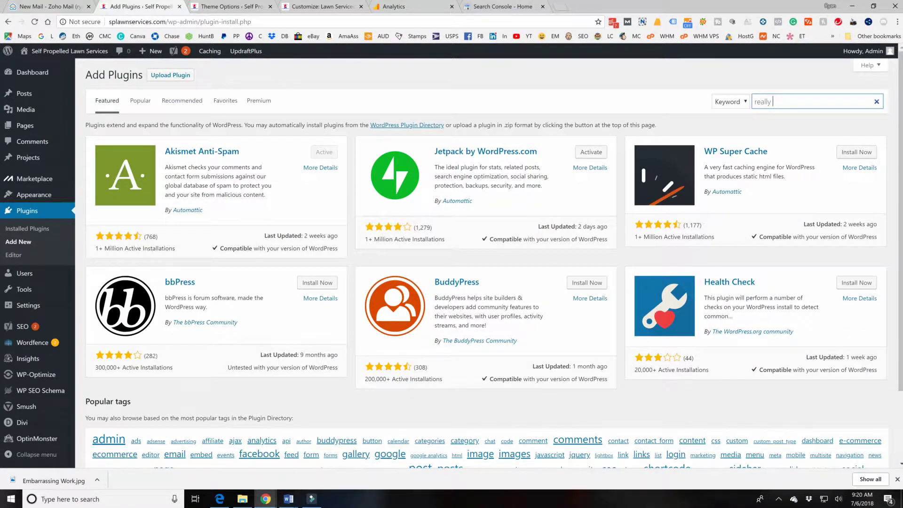
text( simple)
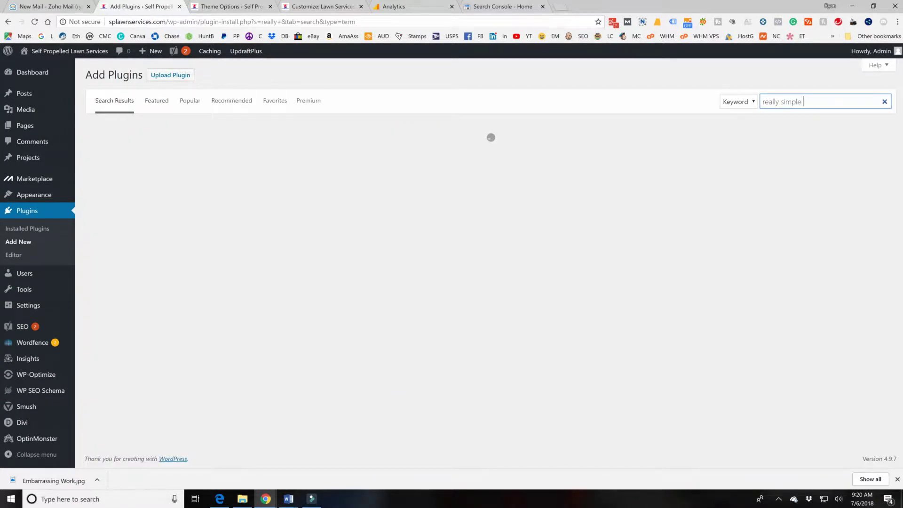
text( ssl)
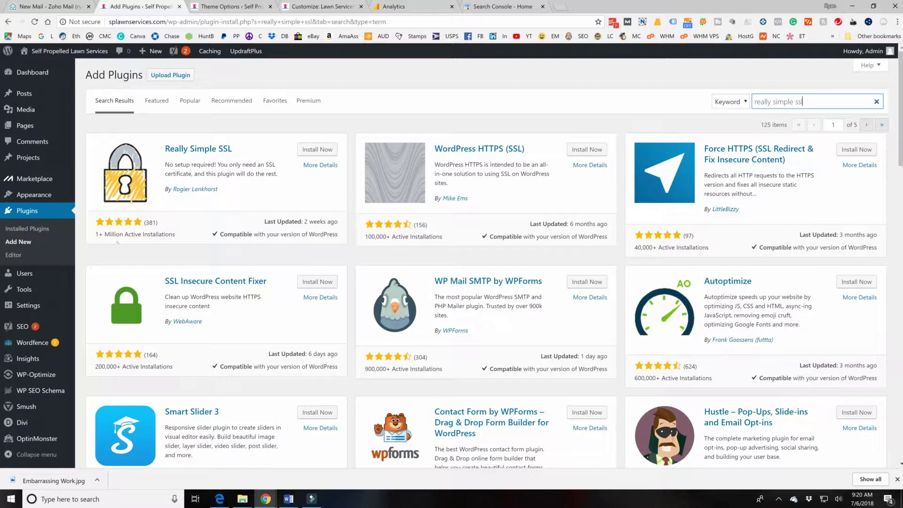
Install and activate the Really Simple SSL plugin, and have it activate SSL for the site
click(320, 149)
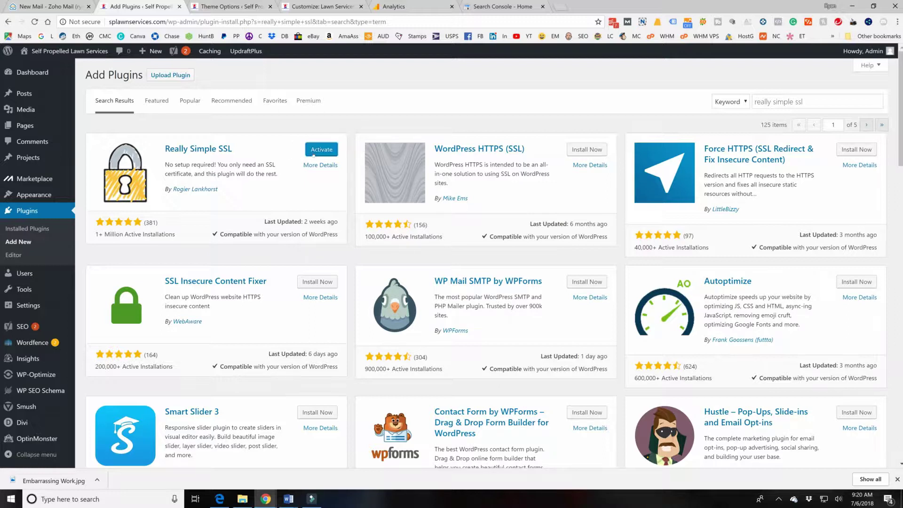
click(324, 149)
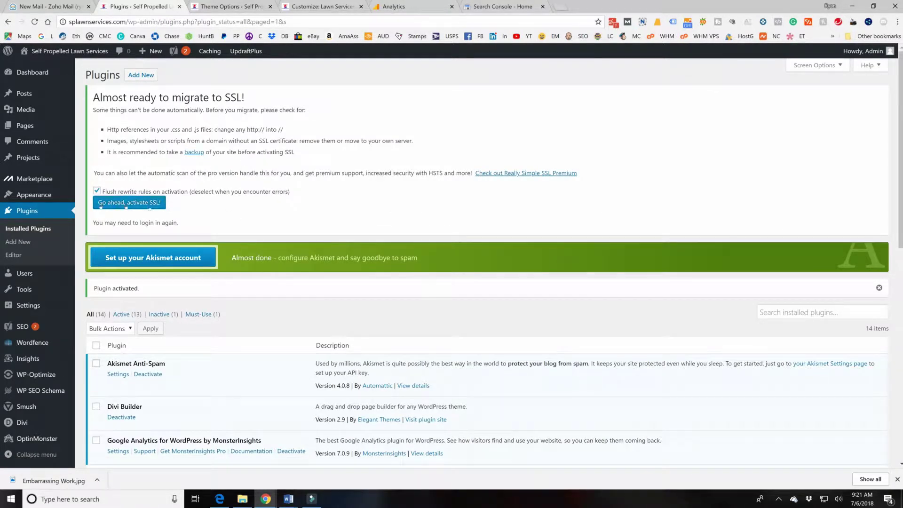
click(142, 206)
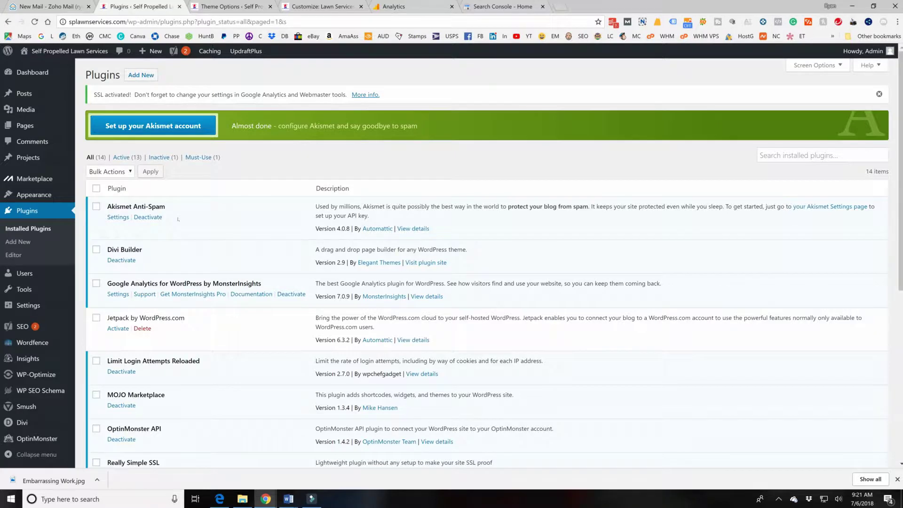
scroll(179, 219, down, 7)
scroll(178, 219, up, 7)
scroll(200, 208, down, 2)
scroll(199, 209, up, 2)
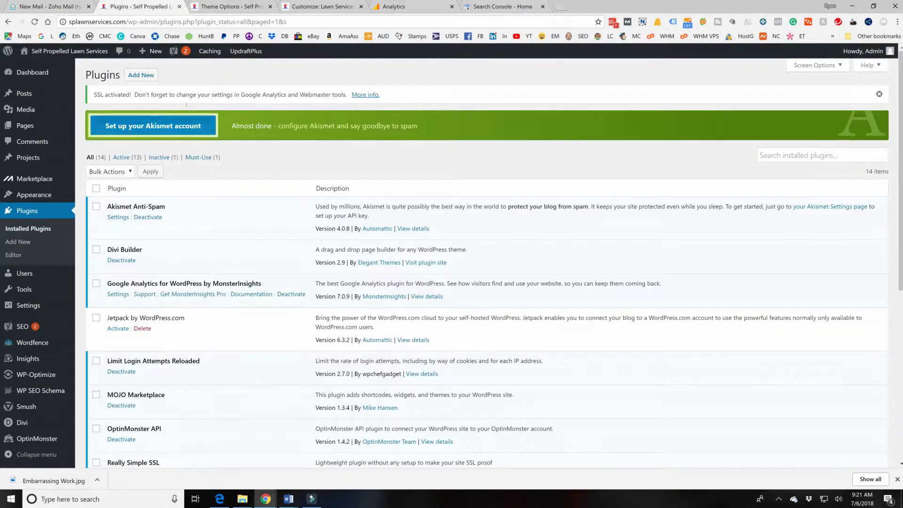
drag(94, 95, 133, 95)
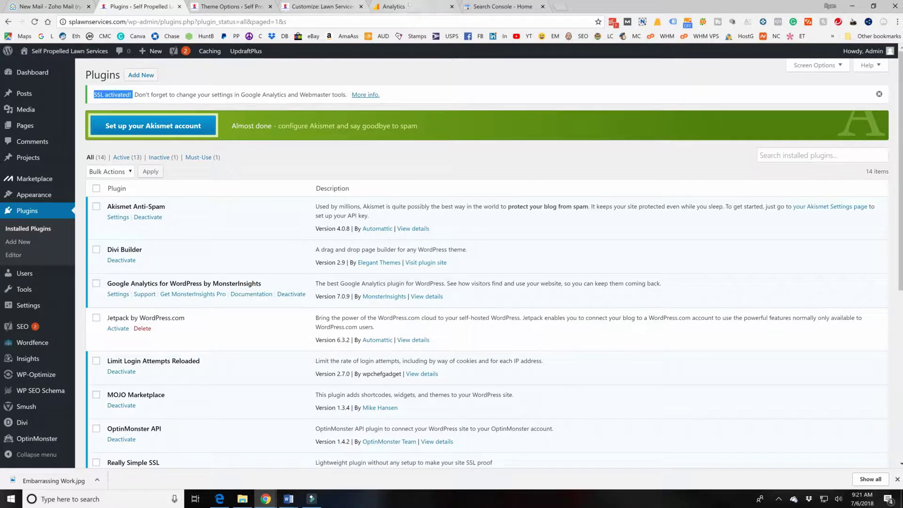
click(402, 8)
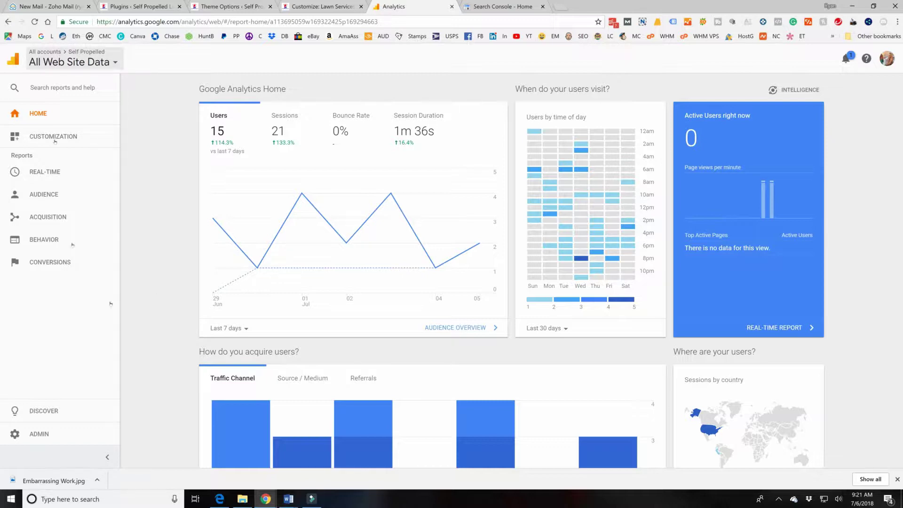
click(39, 437)
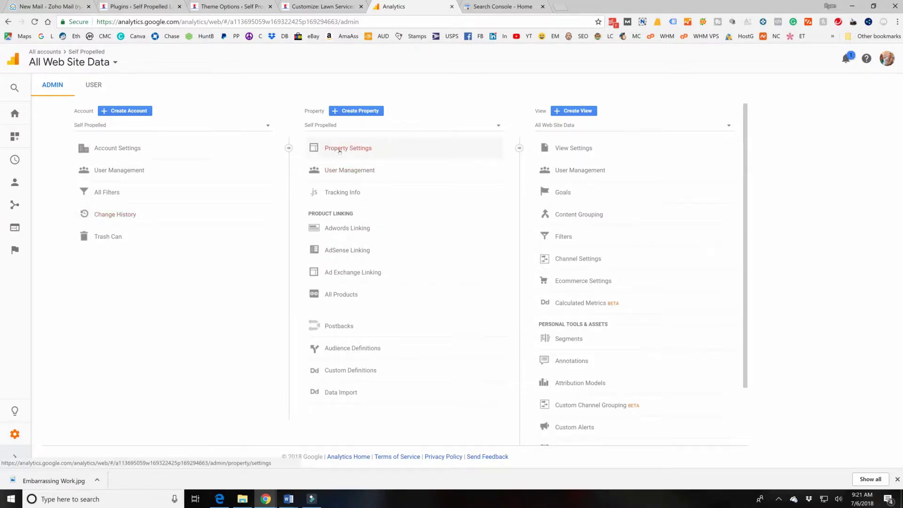
click(339, 150)
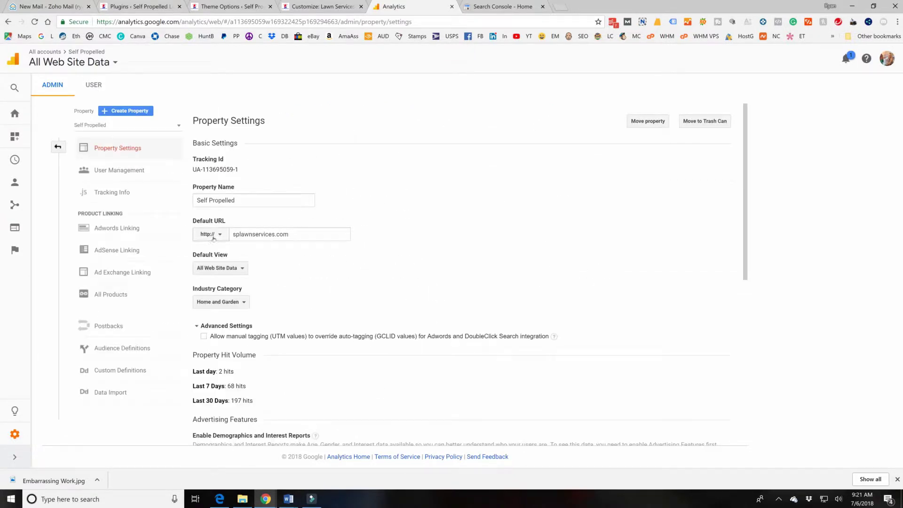
click(212, 234)
click(219, 265)
scroll(322, 270, down, 7)
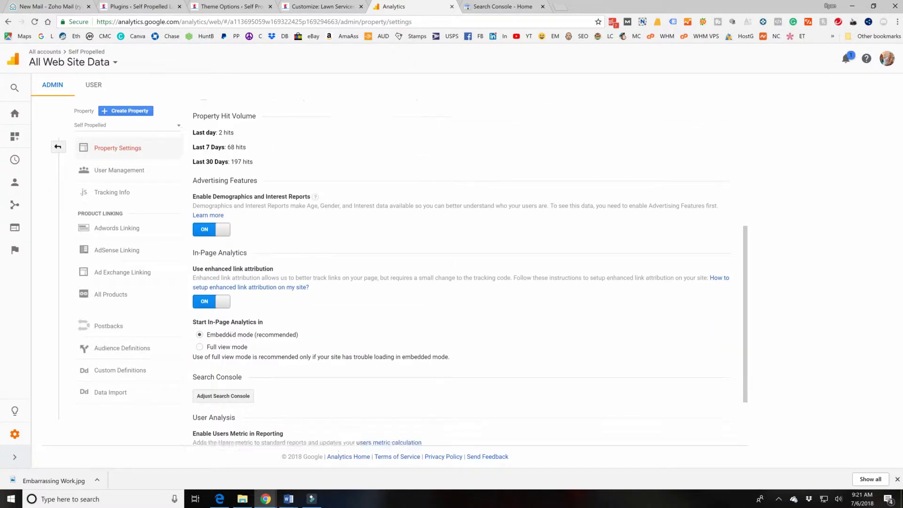
click(209, 419)
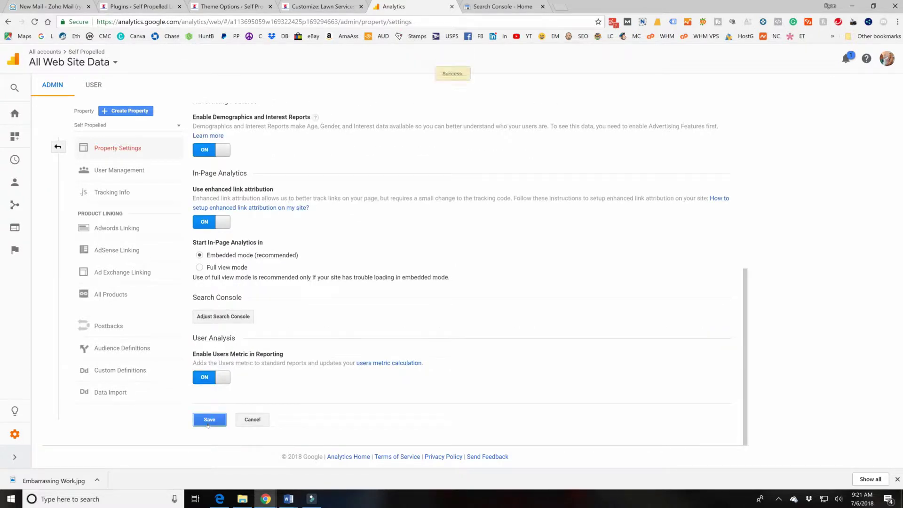
click(502, 6)
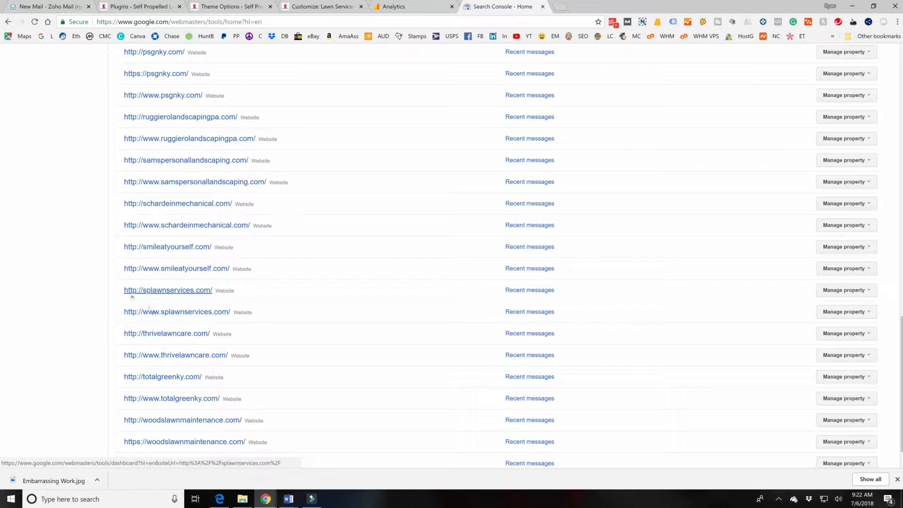
scroll(426, 291, up, 20)
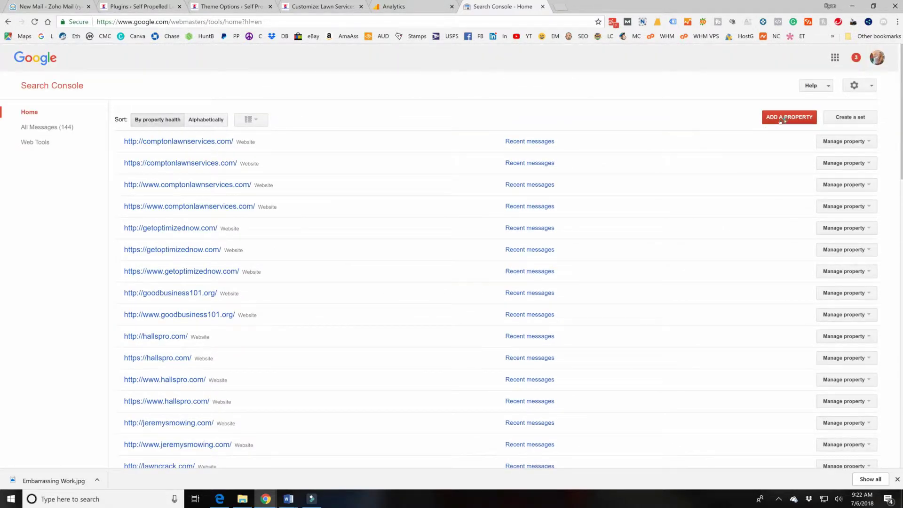
click(782, 120)
text(h)
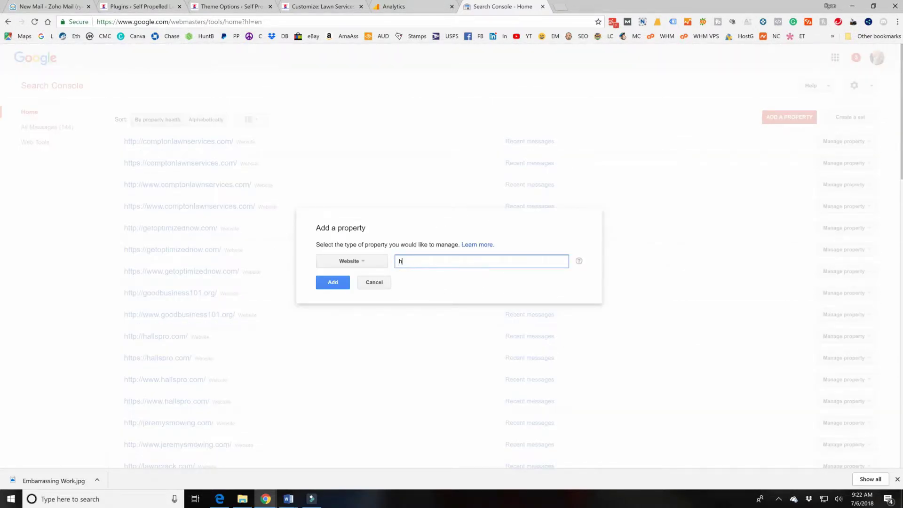
text(ttps://sp)
key(BackSpace)
text(www.)
text(splawn)
text(ser)
text(vii)
key(BackSpace)
key(BackSpace)
text(ices.com)
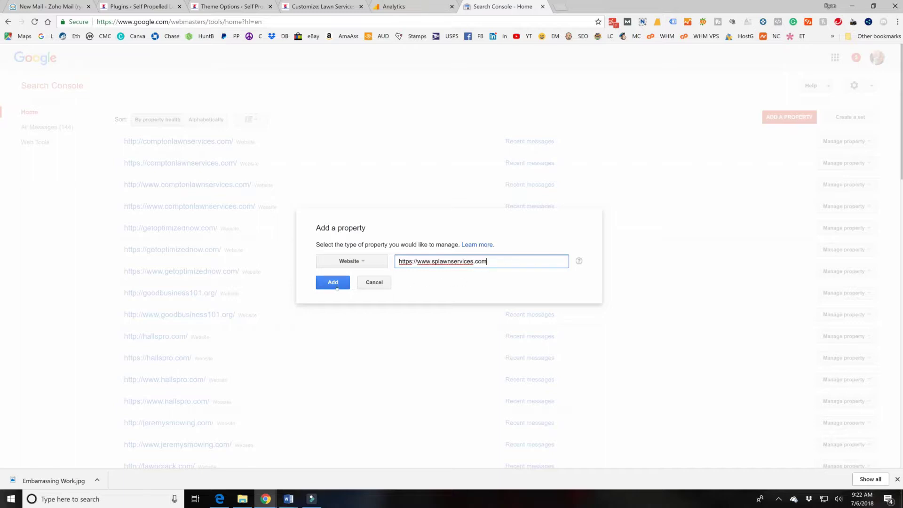
click(337, 284)
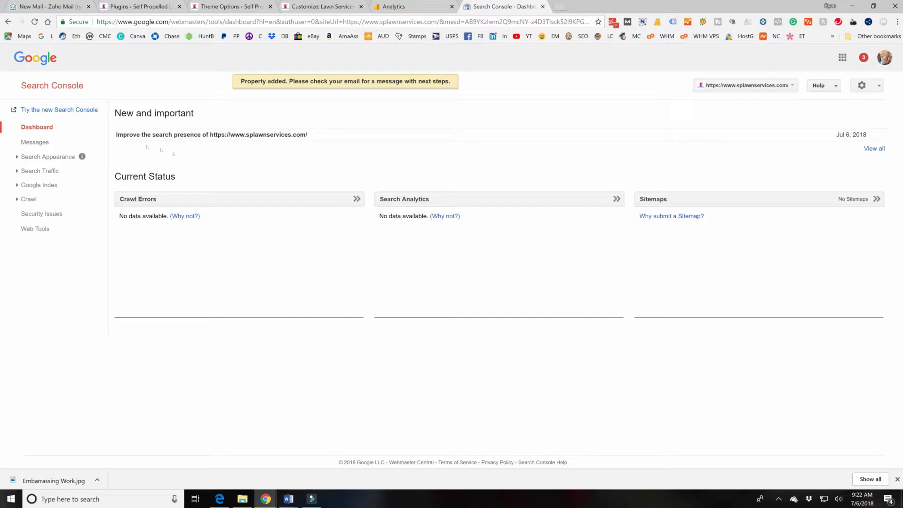
Open the new property's message about improving its search presence and follow its option to add a site
click(37, 142)
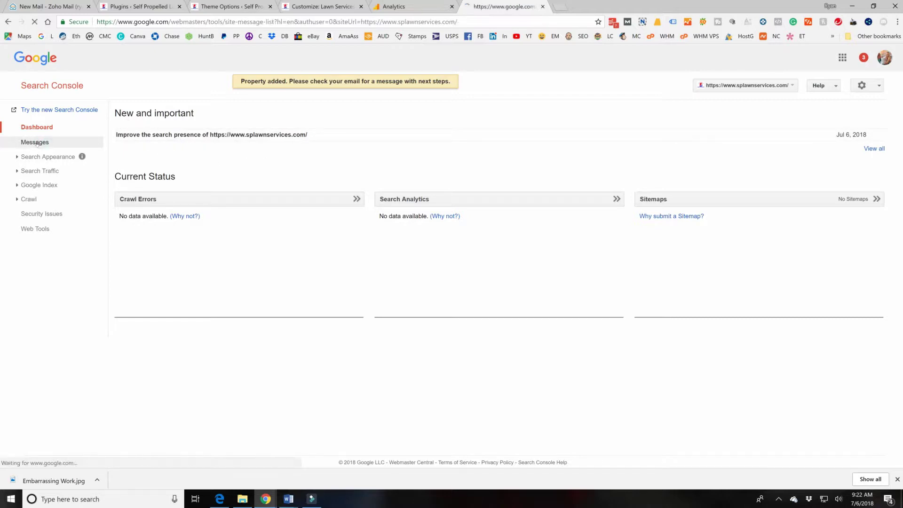
click(242, 159)
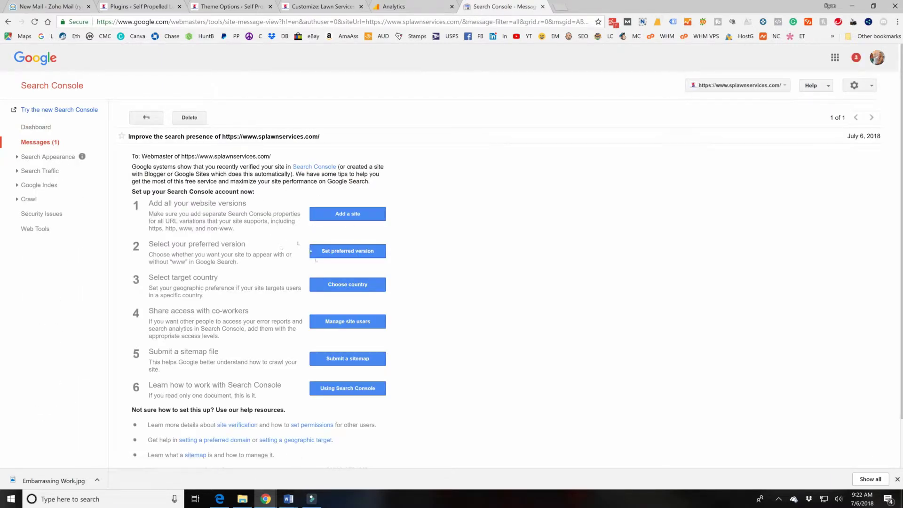
click(352, 214)
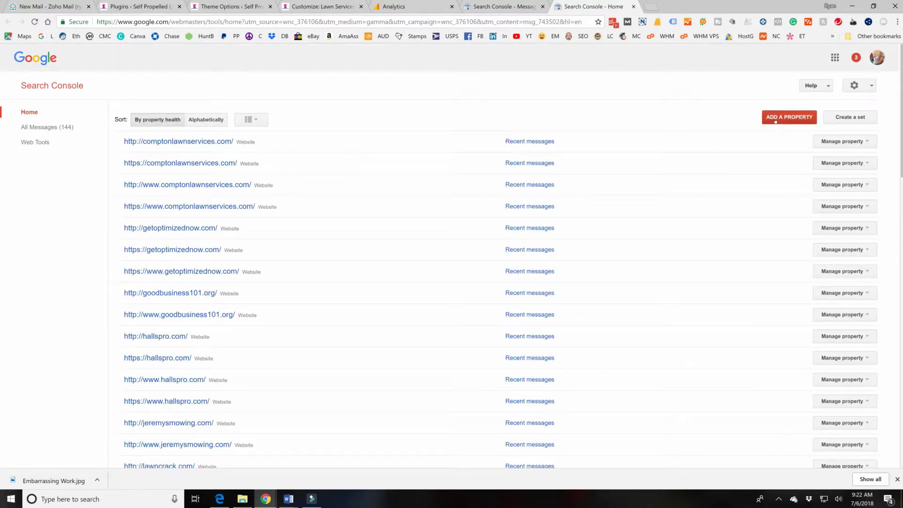
scroll(791, 122, down, 15)
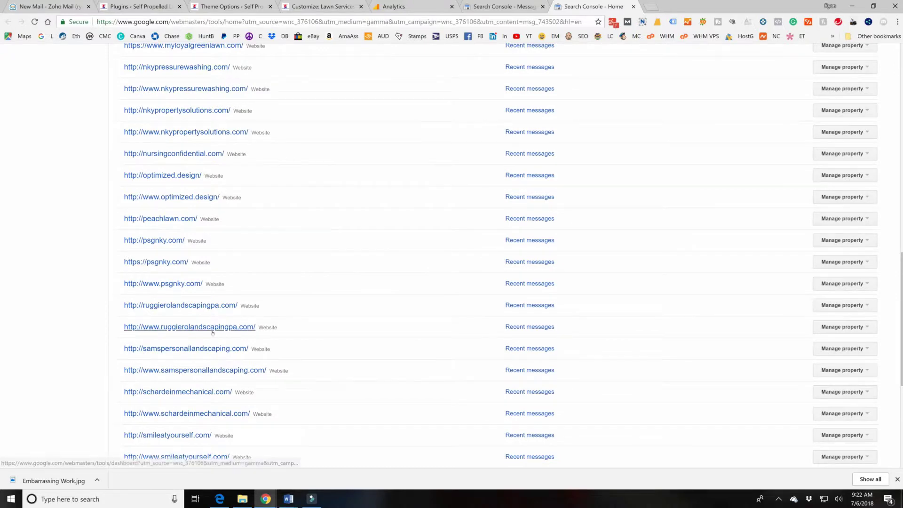
scroll(164, 344, down, 2)
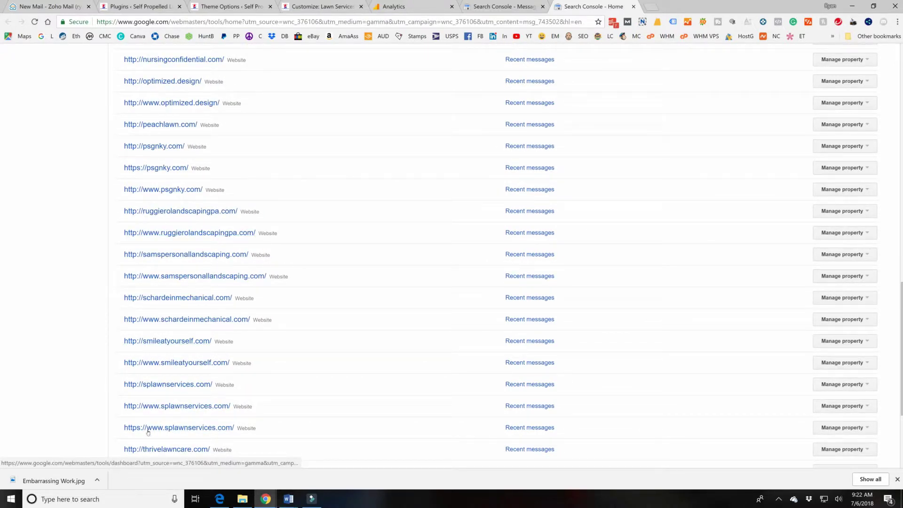
scroll(590, 277, up, 15)
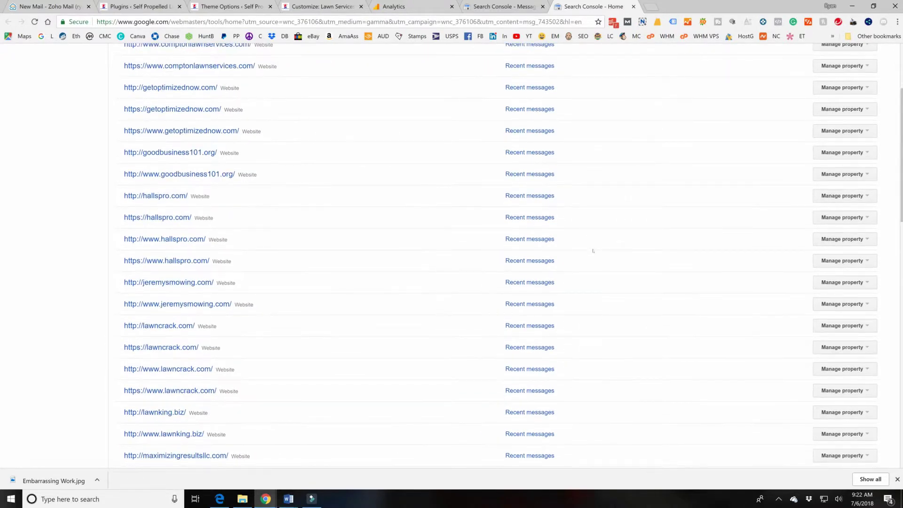
click(777, 120)
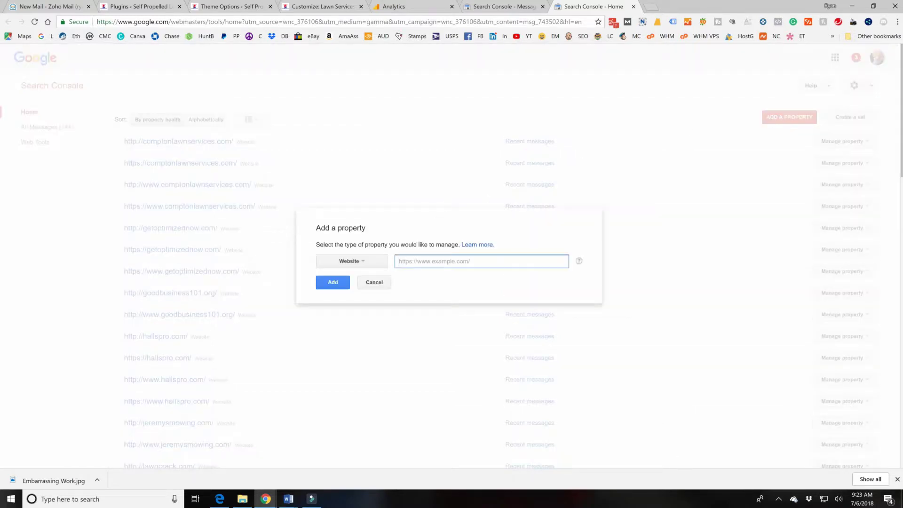
text(https://splawnservices.com)
click(332, 287)
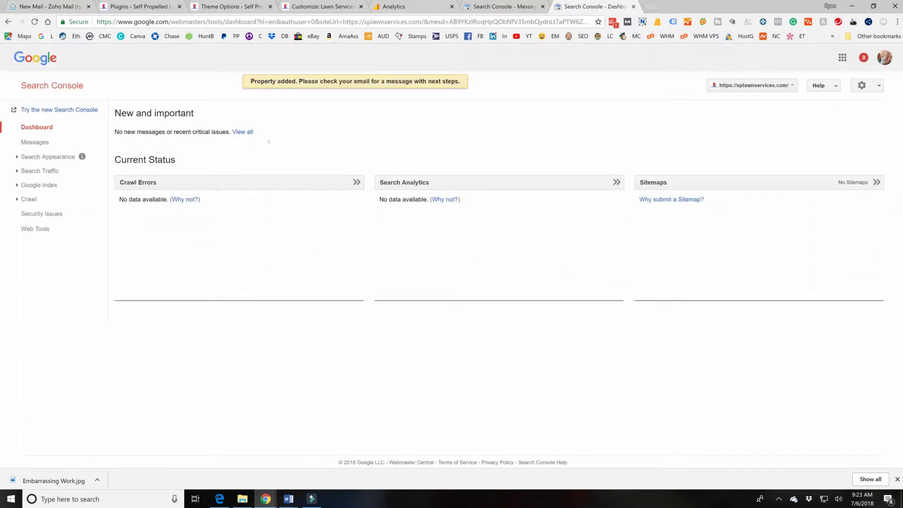
Open the new property's message about improving its search presence and view its preferred domain setting
click(37, 142)
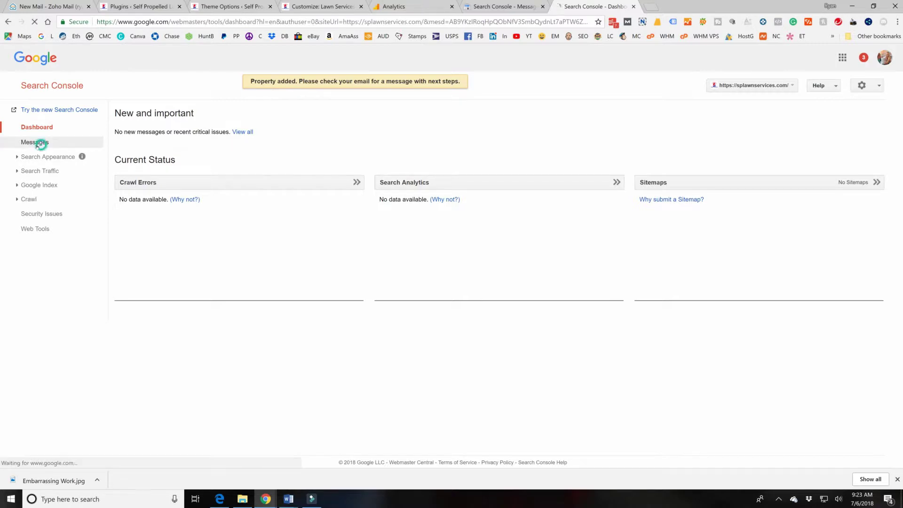
click(197, 159)
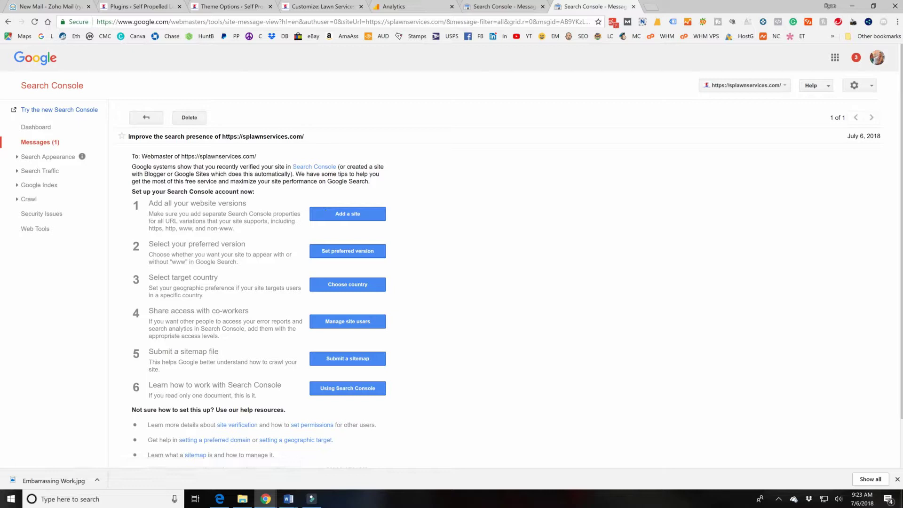
click(324, 252)
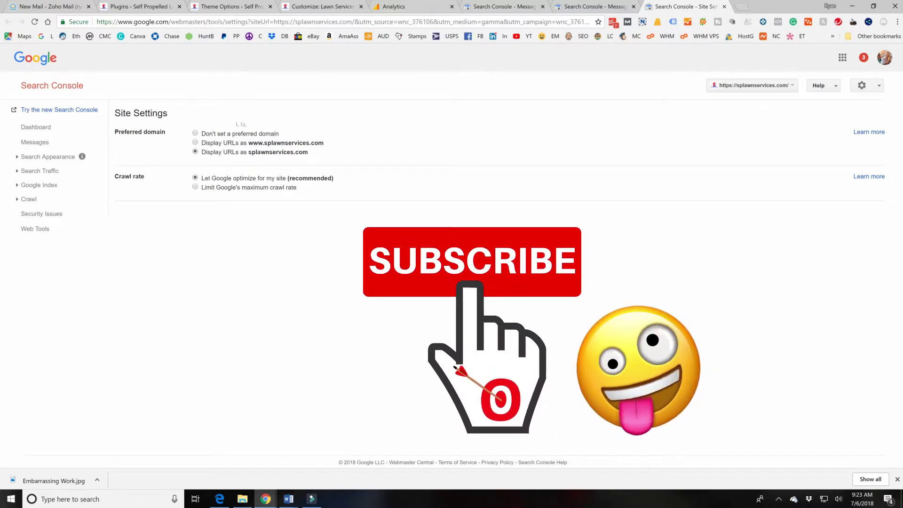
From the search presence message, choose the target country, enable targeting users in United States and save it
click(61, 143)
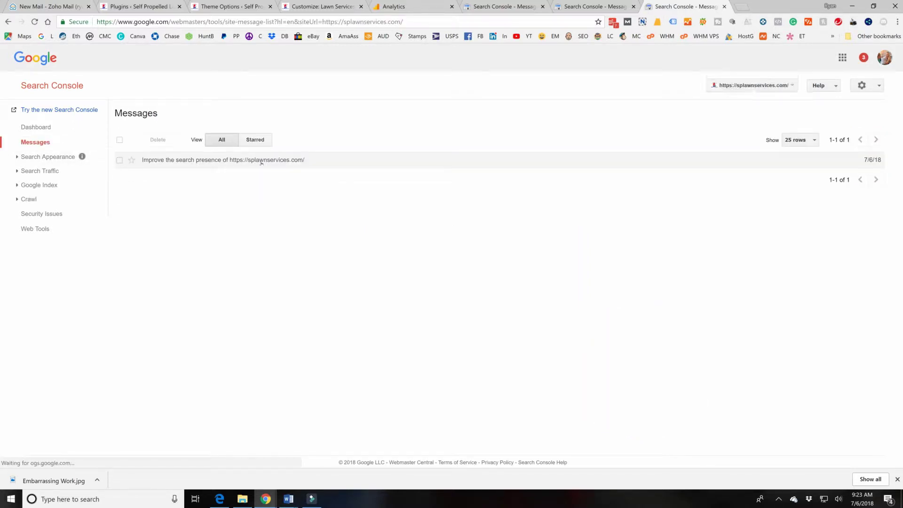
click(250, 159)
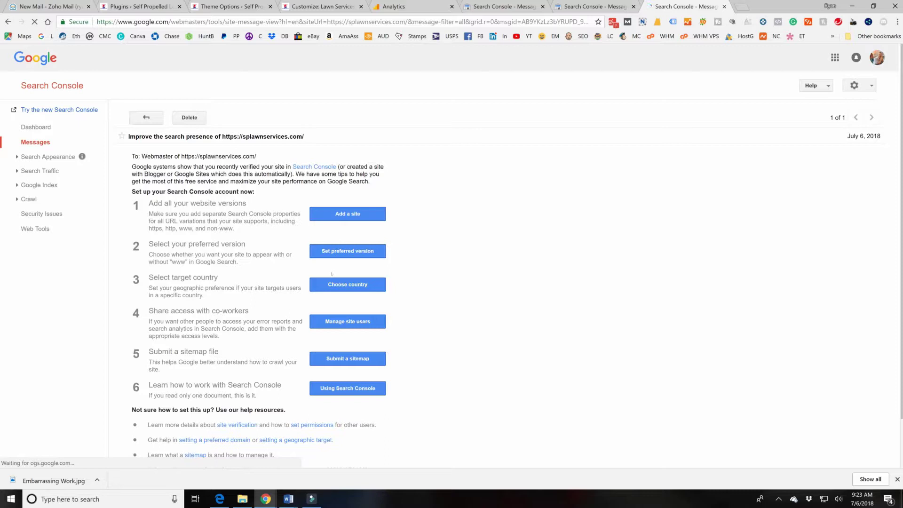
click(329, 285)
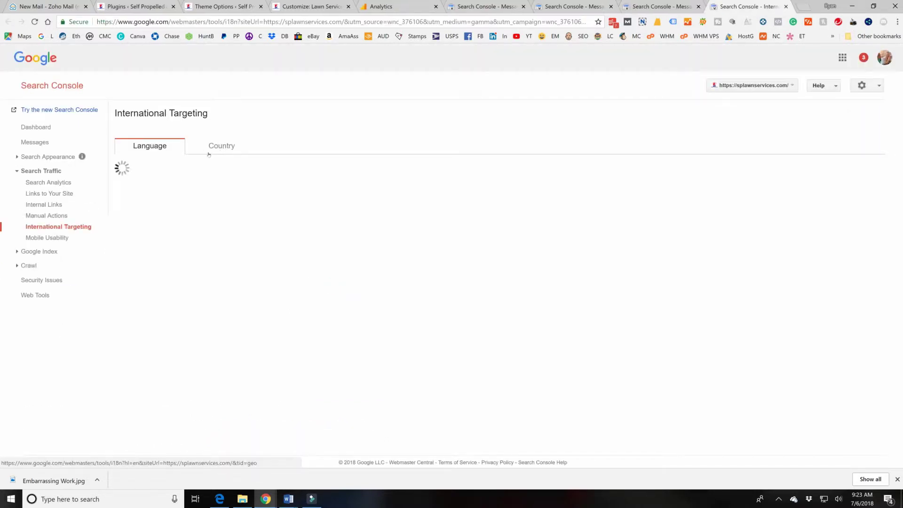
click(212, 148)
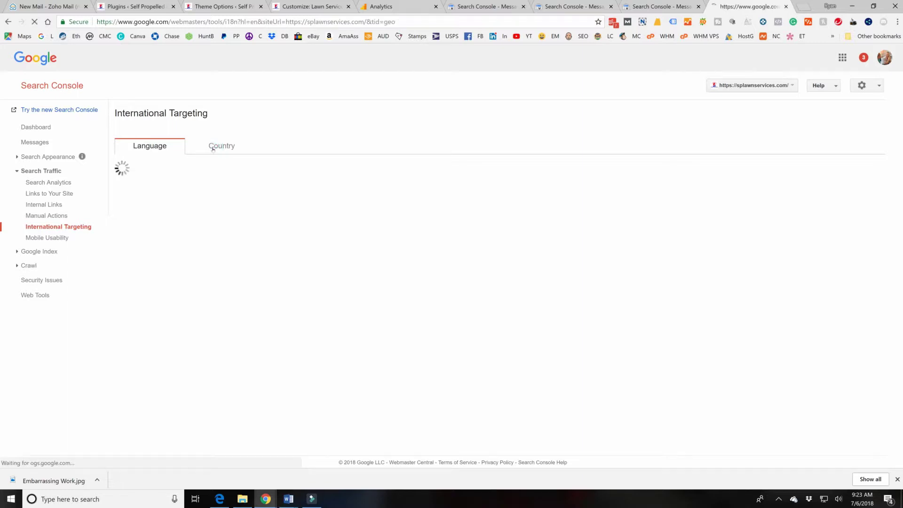
click(125, 175)
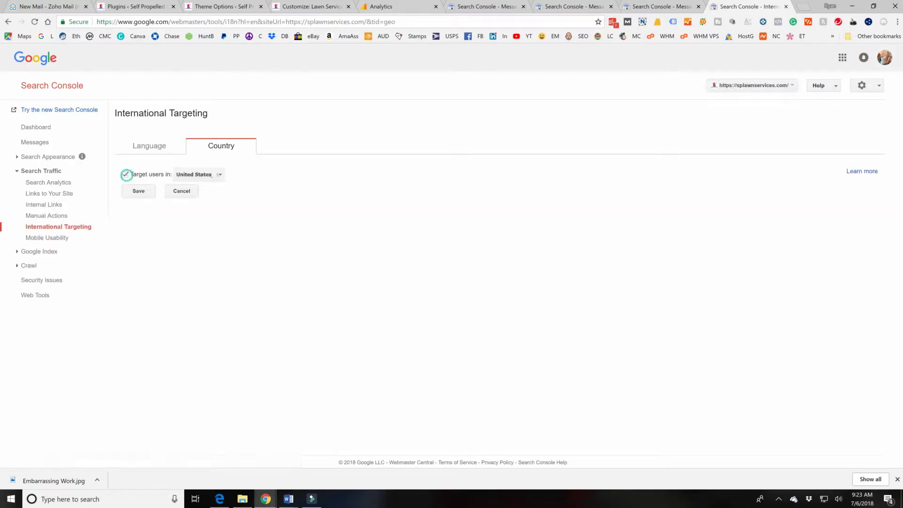
click(139, 191)
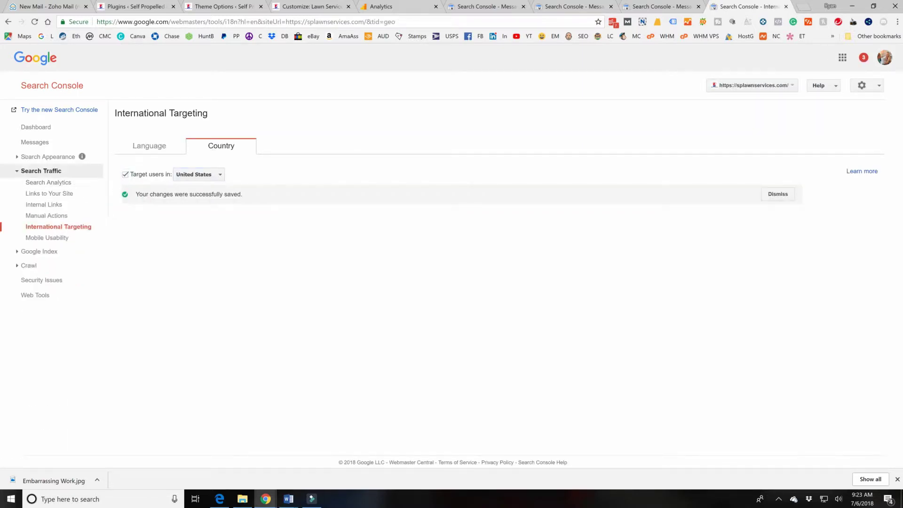
Return to the search presence message, follow its sitemap submission option and start adding a sitemap
click(31, 141)
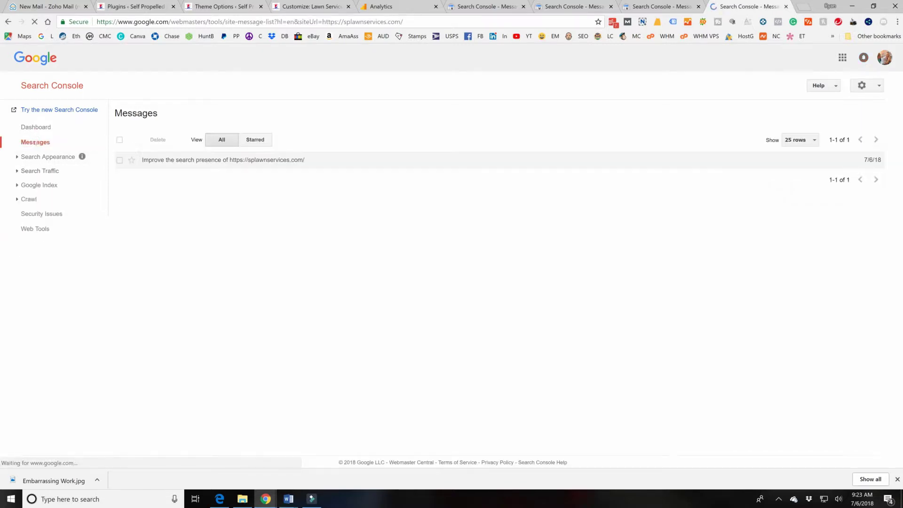
click(202, 159)
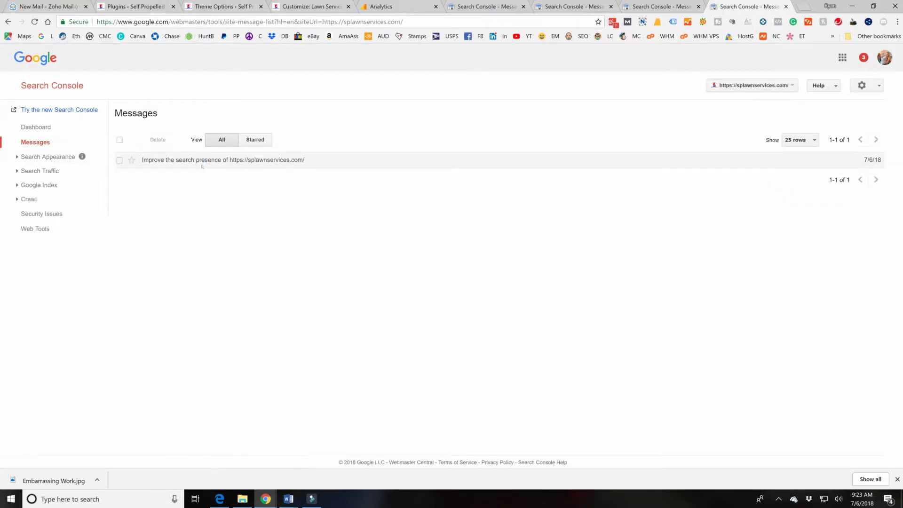
click(255, 159)
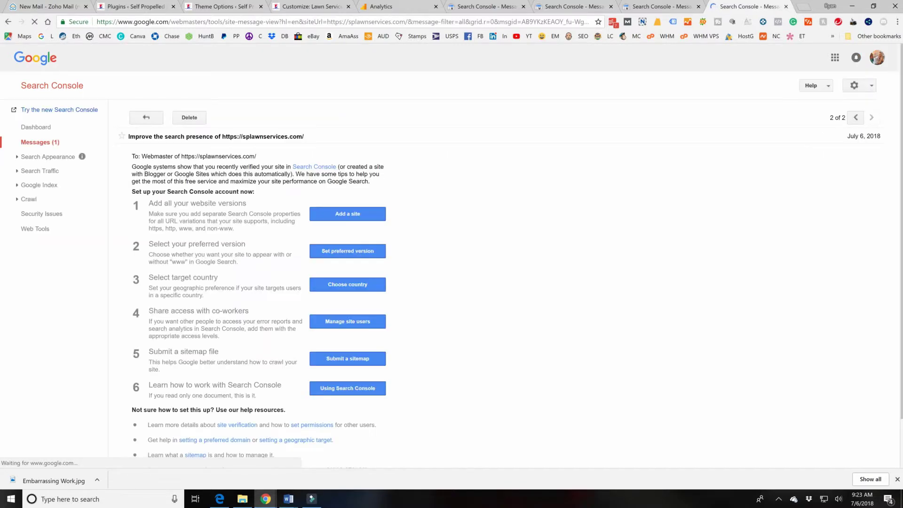
scroll(331, 310, down, 1)
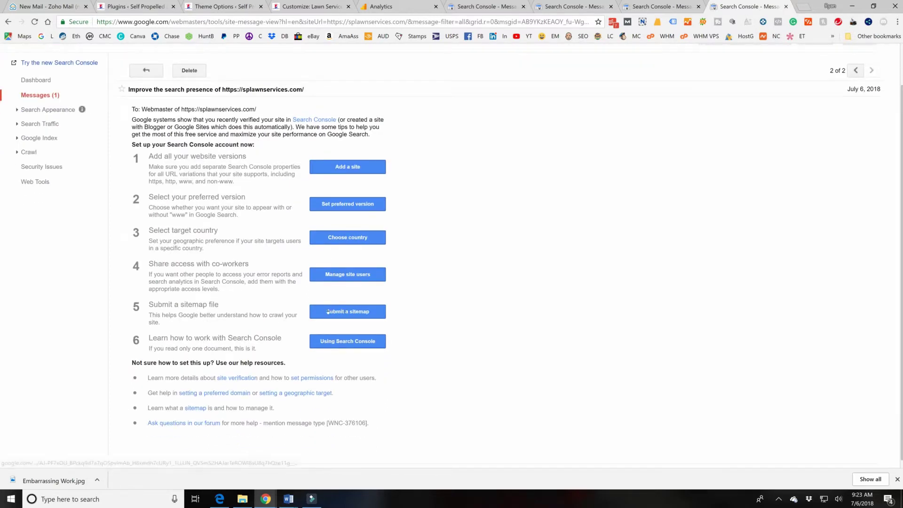
click(325, 313)
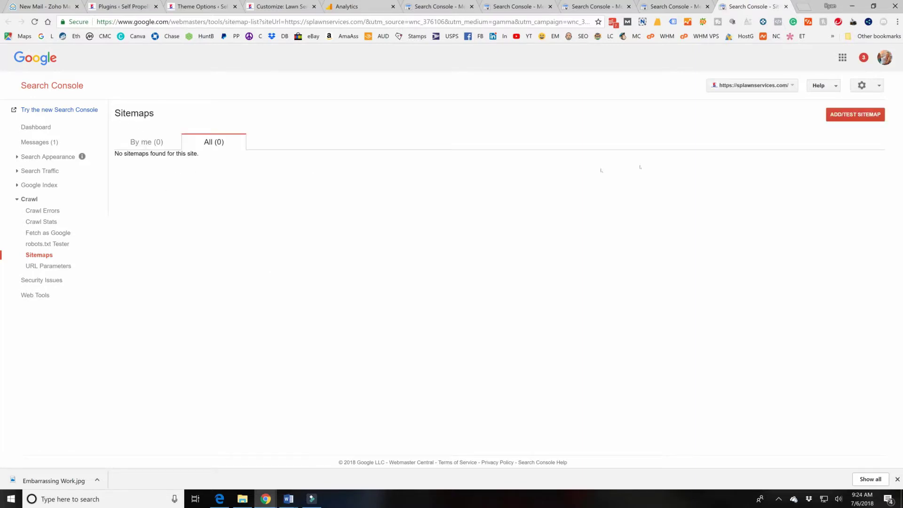
click(832, 116)
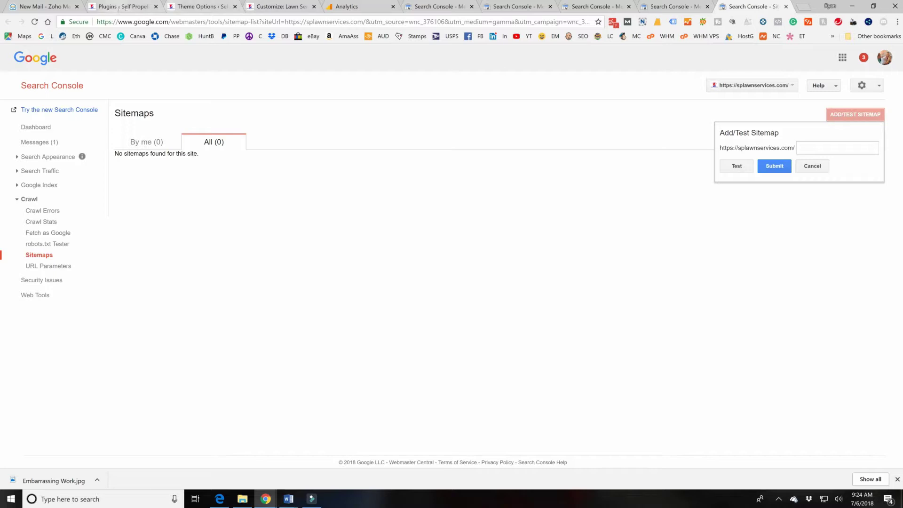
Switch to the WordPress plugins page and log in again through the expired session notice
click(120, 6)
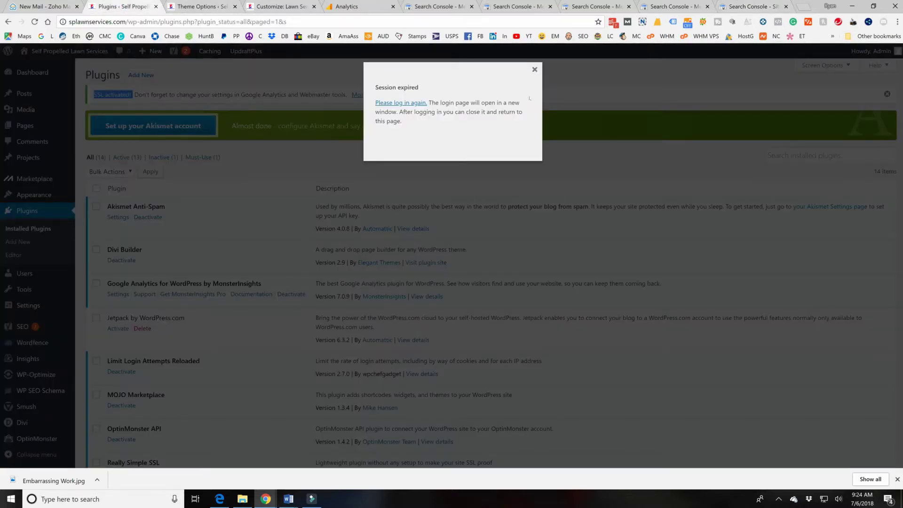
click(395, 103)
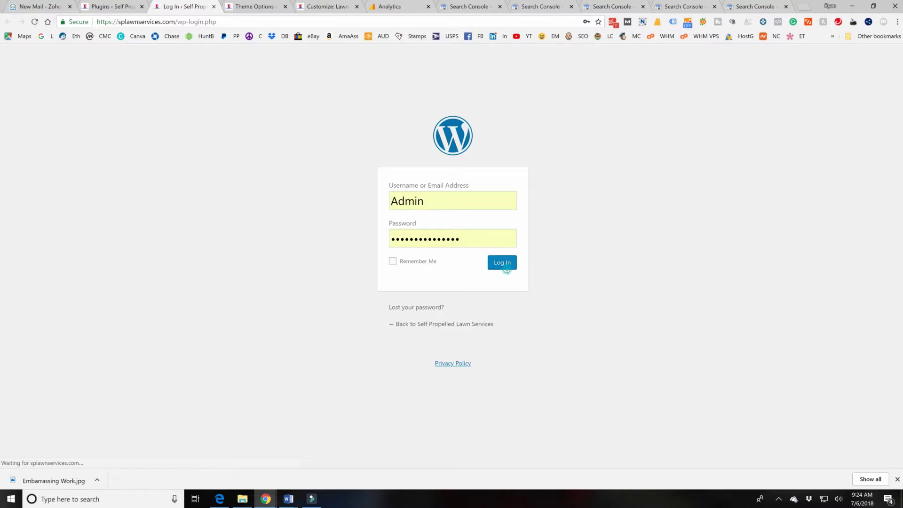
click(502, 266)
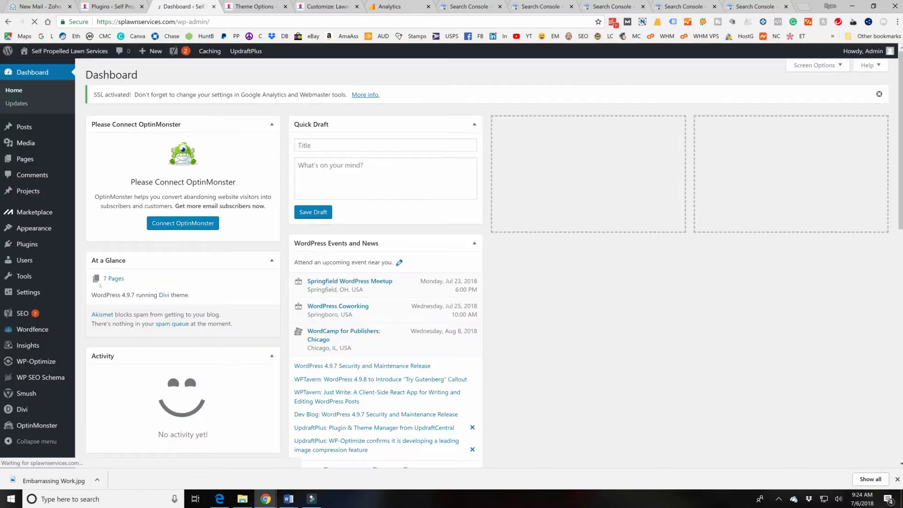
Open the XML sitemap from Yoast SEO's feature settings and copy sitemap_index.xml from its address
mouse_move(16, 316)
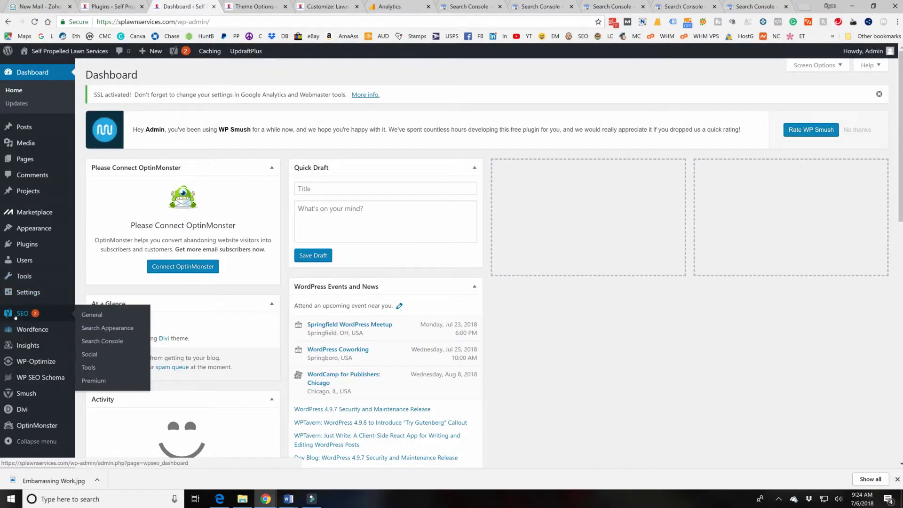
click(15, 317)
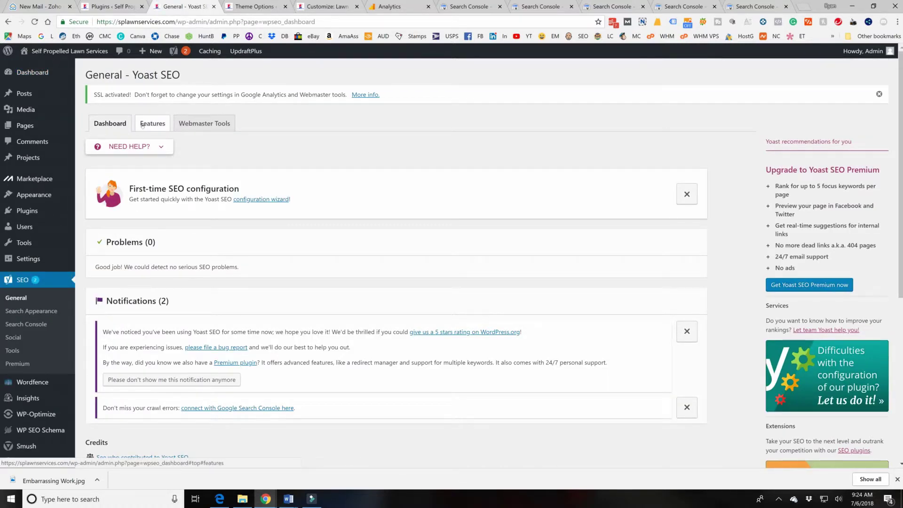
click(144, 125)
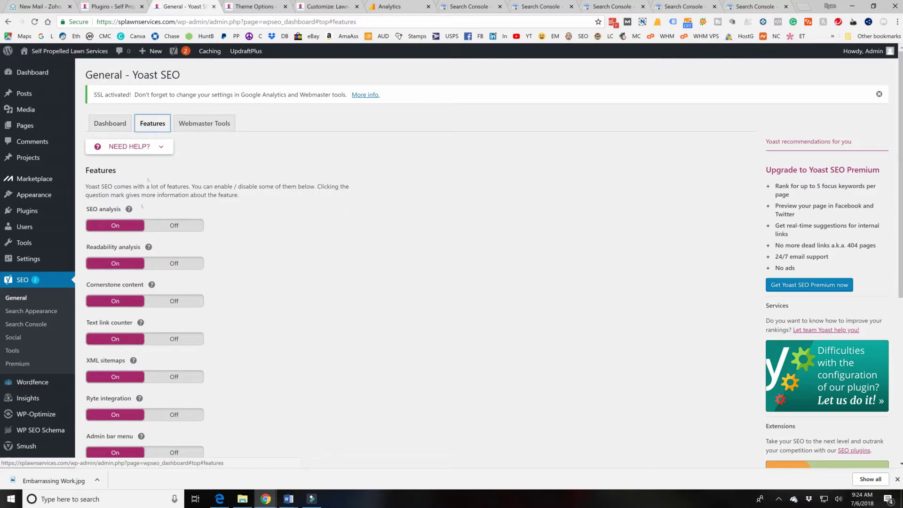
click(134, 360)
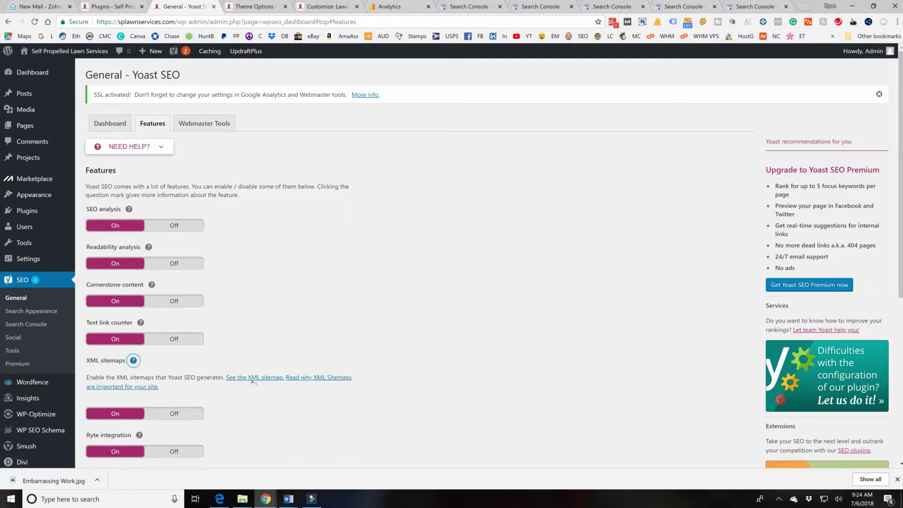
click(255, 378)
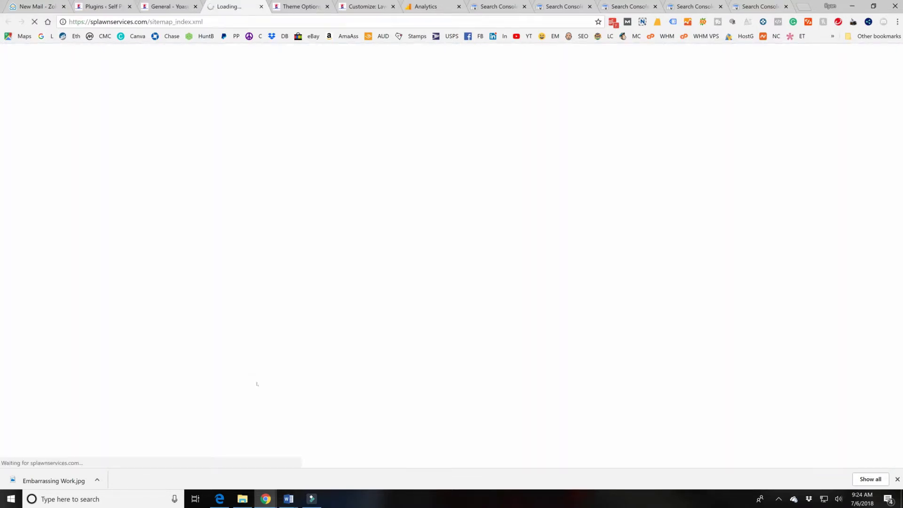
drag(188, 22, 231, 22)
key(ctrl+c)
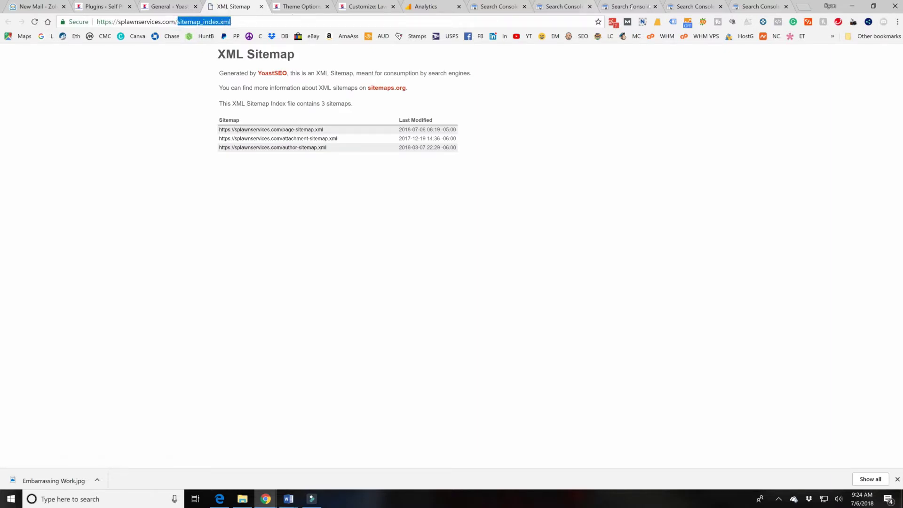
click(760, 7)
click(802, 148)
key(ctrl+v)
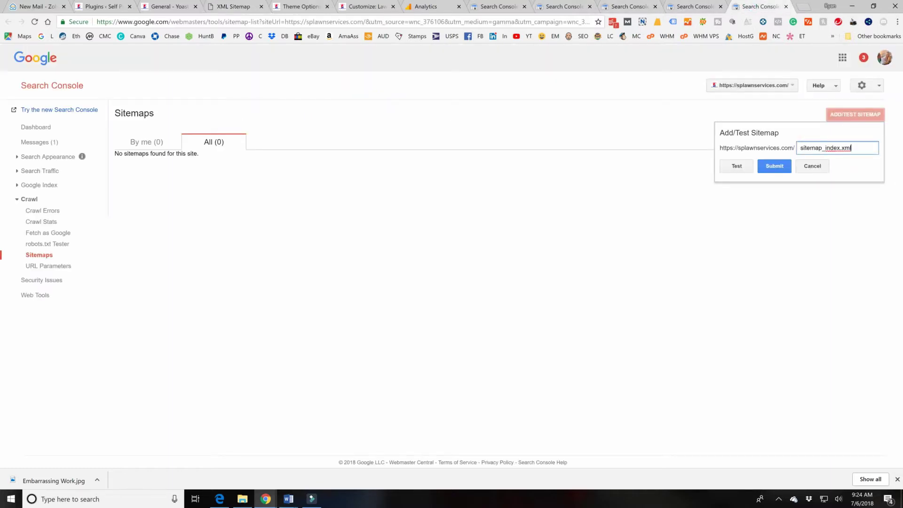
click(766, 169)
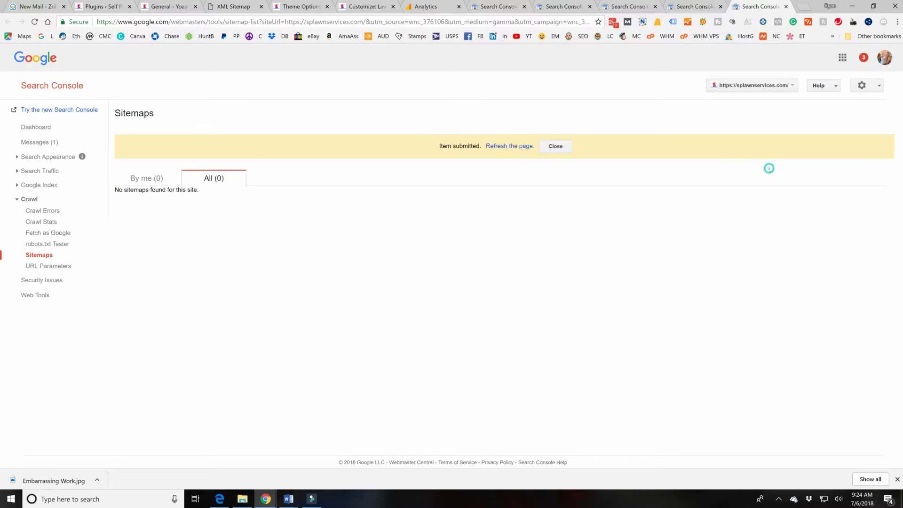
click(518, 147)
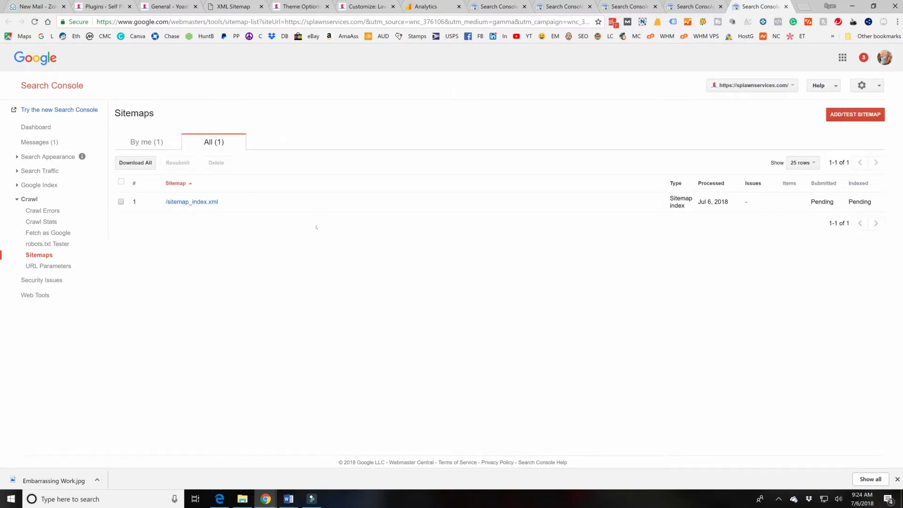
click(49, 233)
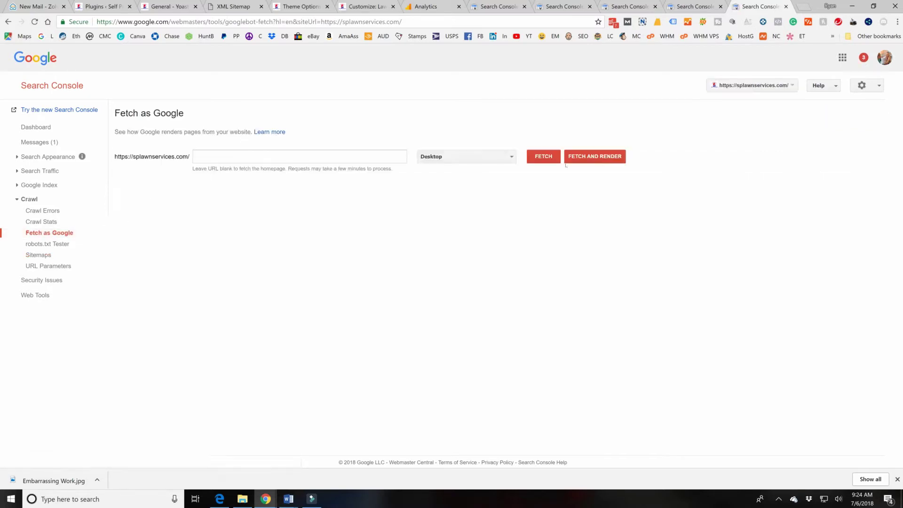
click(601, 158)
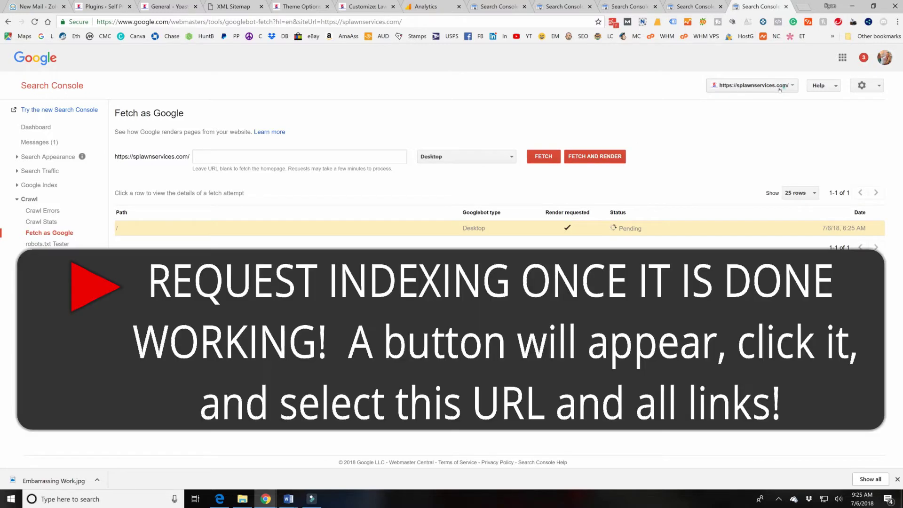
click(753, 91)
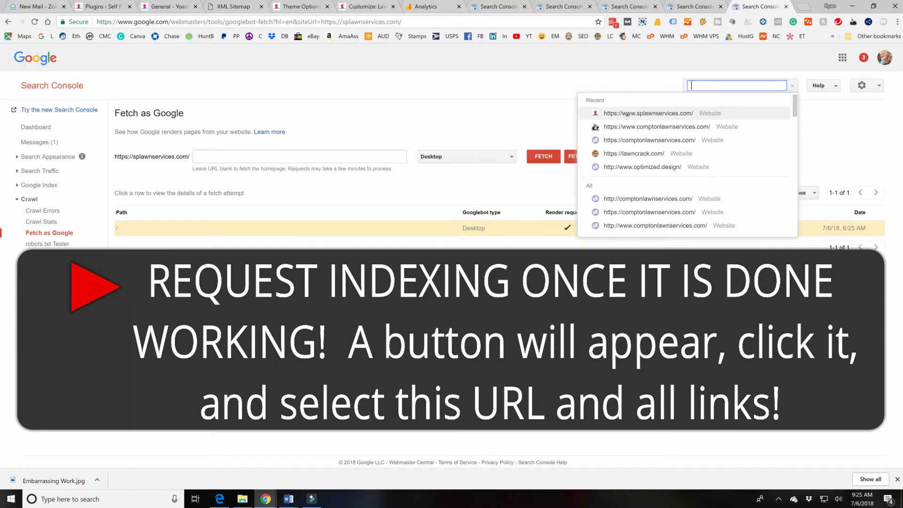
click(609, 115)
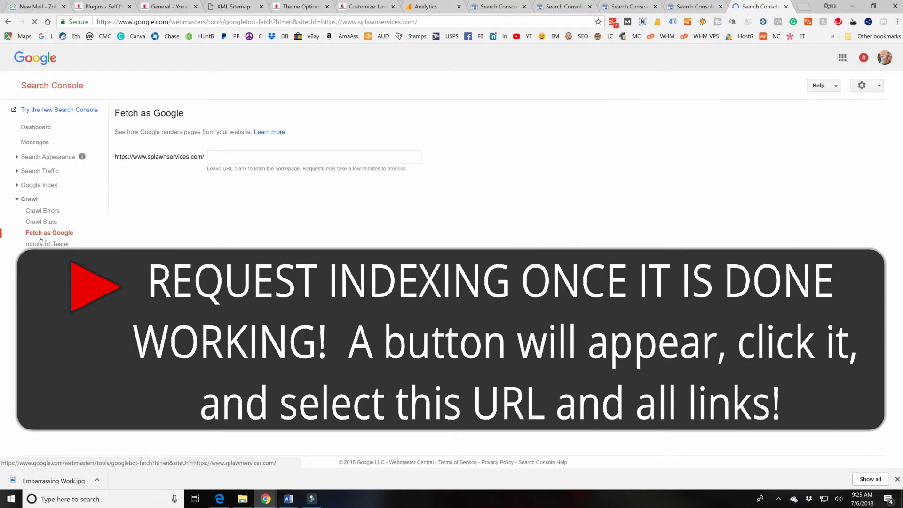
click(609, 157)
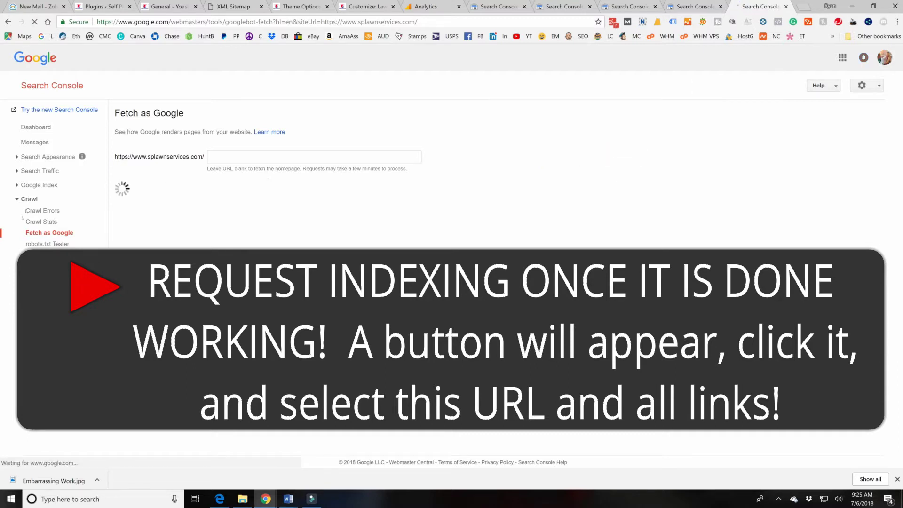
click(33, 255)
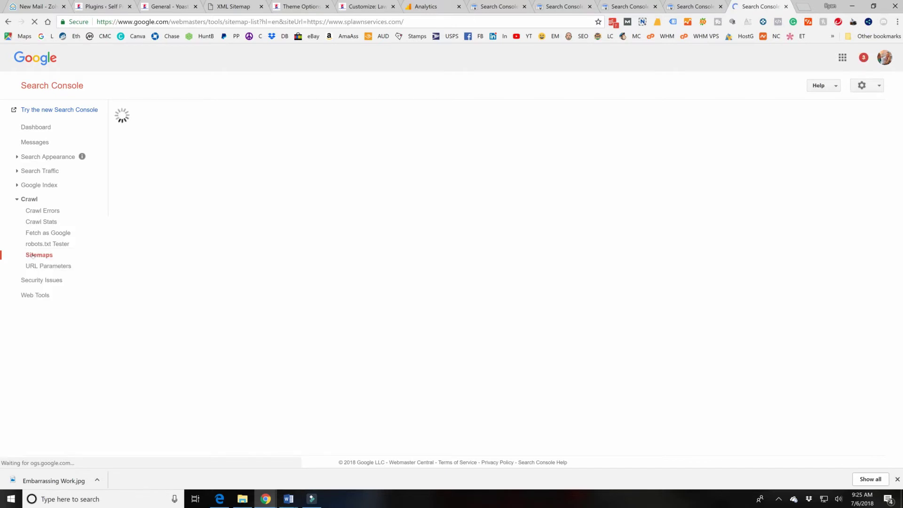
click(837, 114)
text(sitemap_index.xml)
click(760, 166)
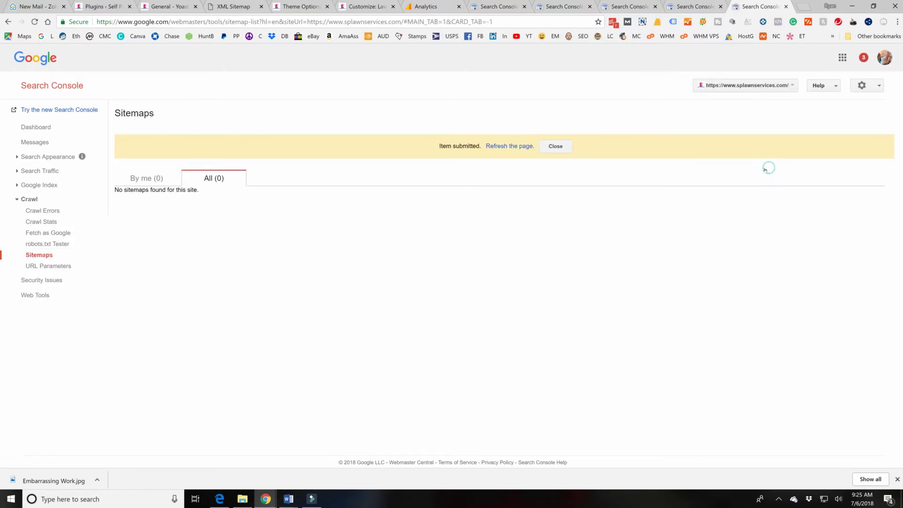
click(491, 146)
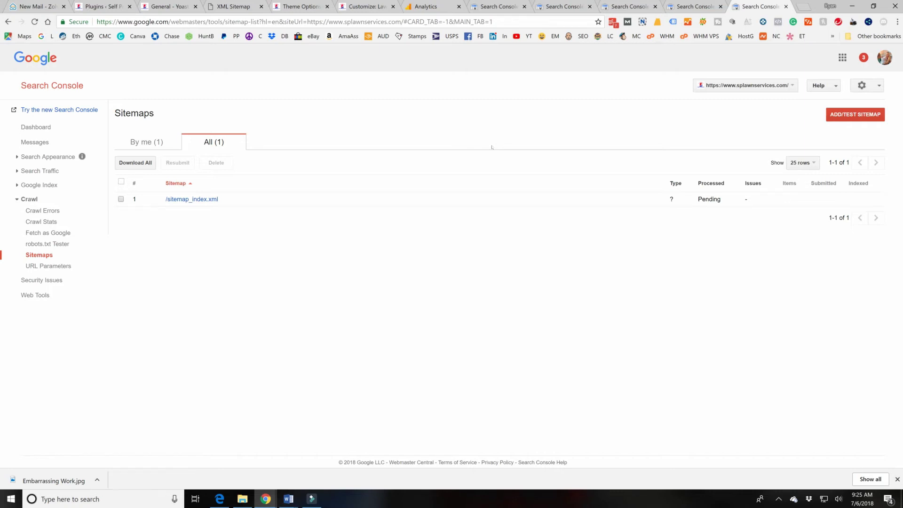
click(435, 7)
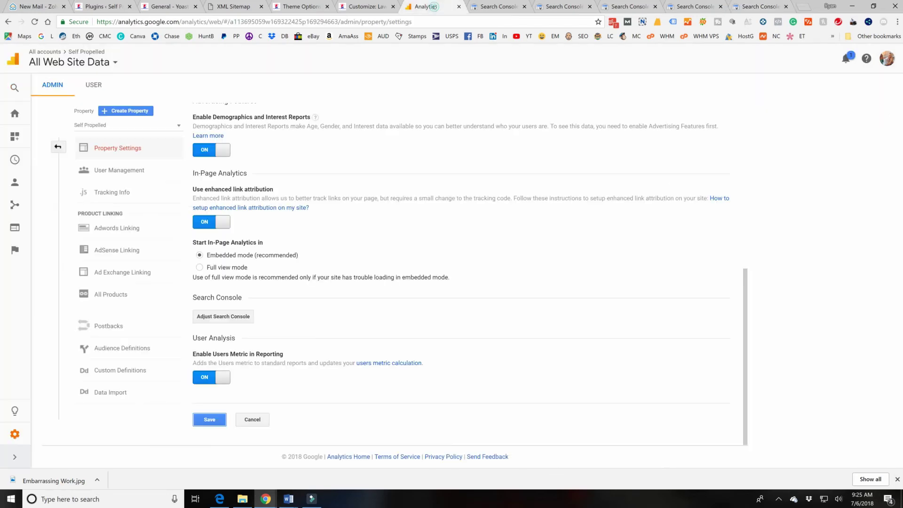
click(499, 6)
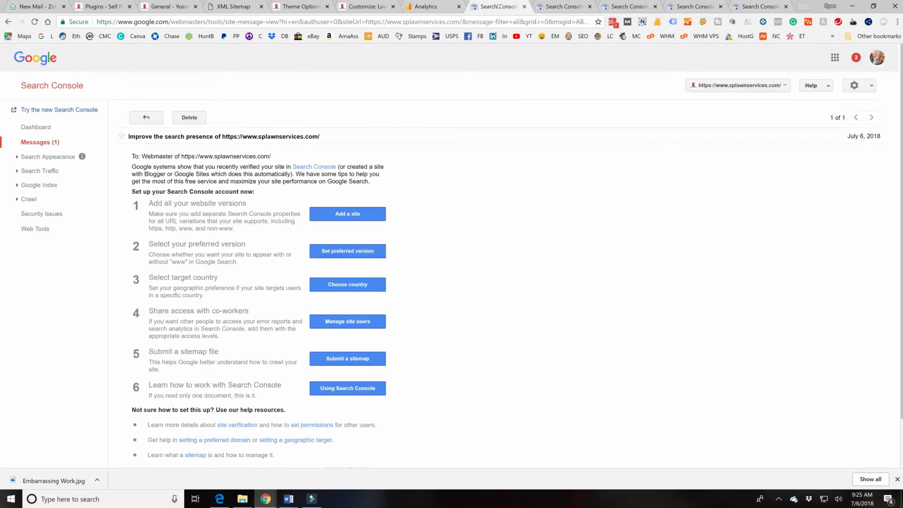